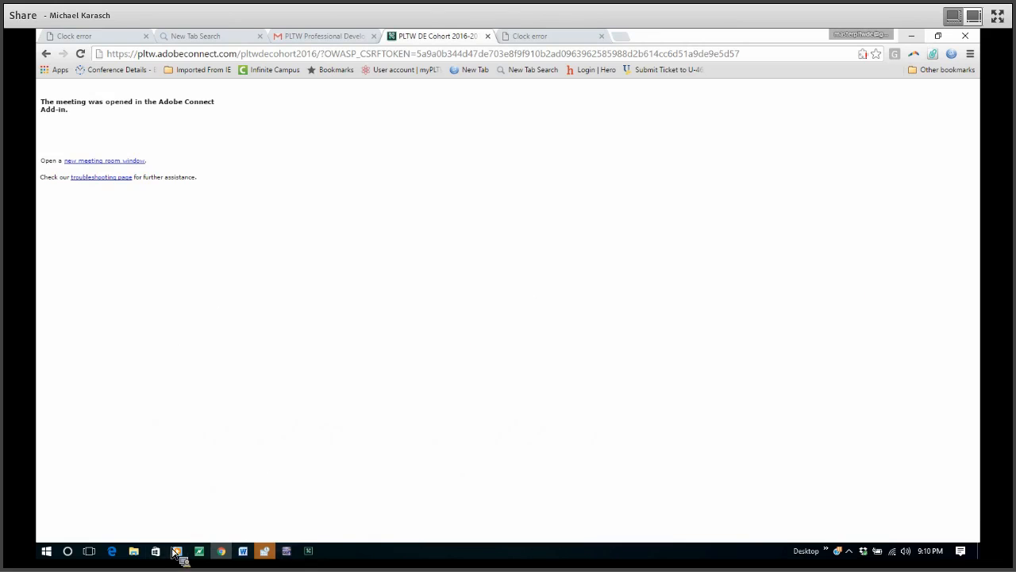
# Turn on the microphone in the Adobe Connect meeting and restore its window to a smaller size.
pyautogui.click(310, 554)
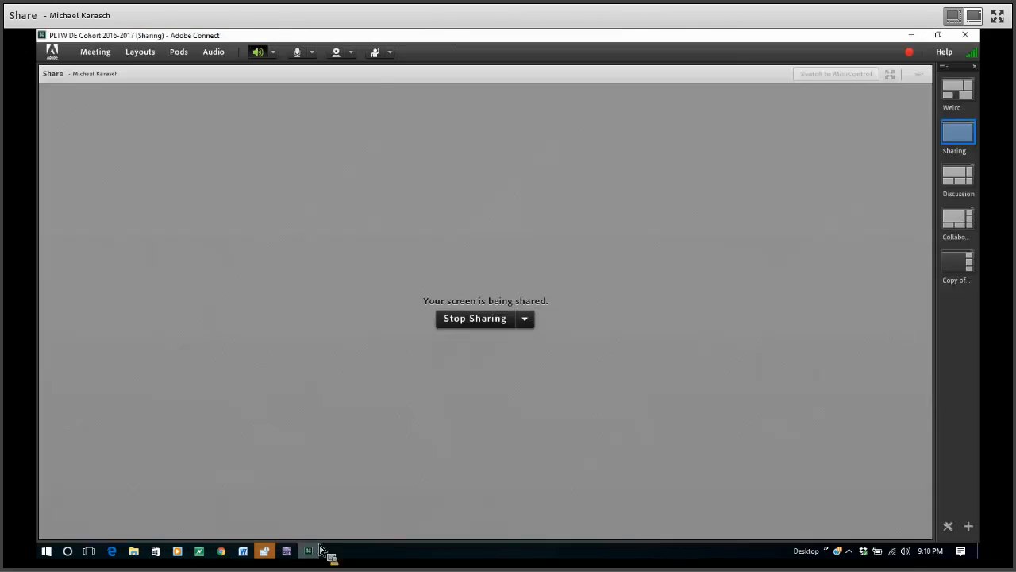
pyautogui.click(299, 53)
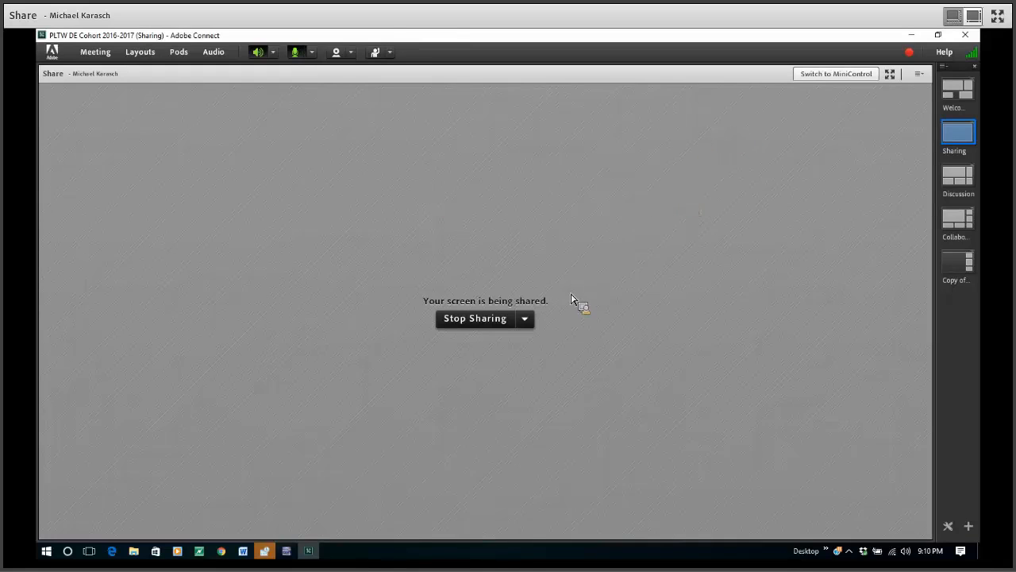
pyautogui.click(938, 36)
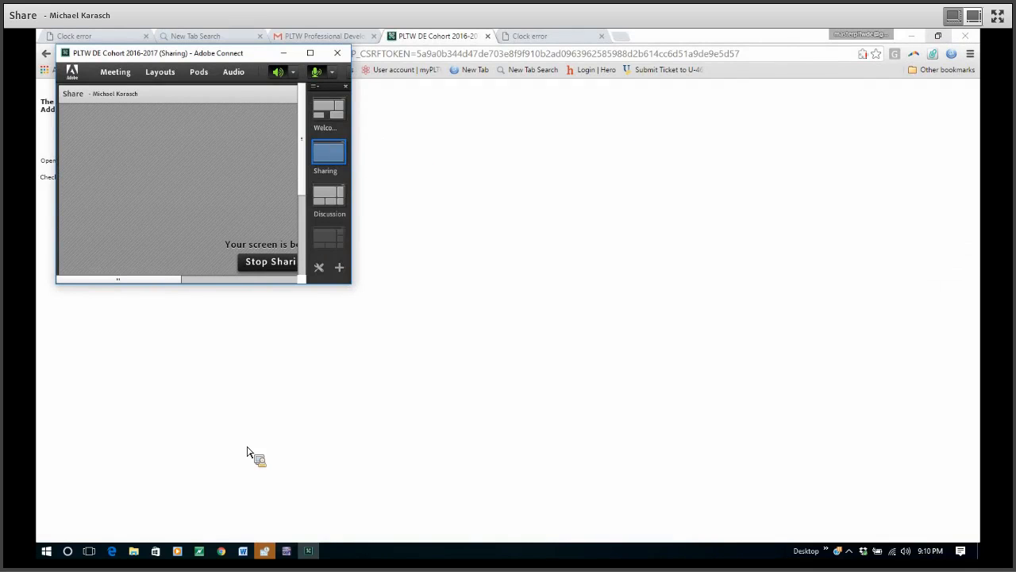
# Look through the installed programs for the National Instruments entries, including NI Multisim 14.0.
pyautogui.click(47, 551)
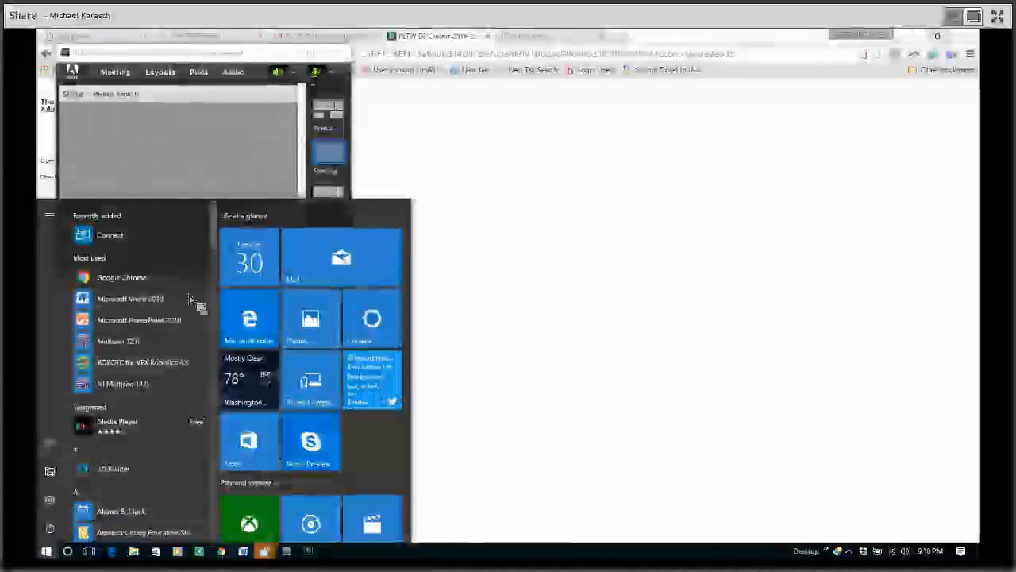
pyautogui.scroll(-10, 198, 298)
pyautogui.scroll(-12, 223, 296)
pyautogui.scroll(-4, 228, 497)
pyautogui.scroll(1, 247, 515)
pyautogui.scroll(10, 247, 515)
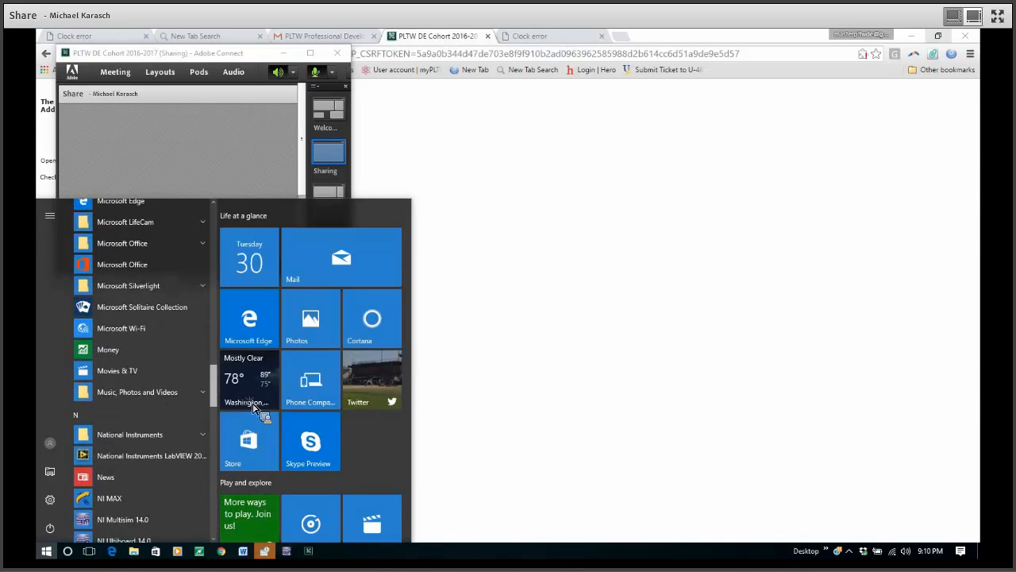
pyautogui.scroll(-3, 198, 389)
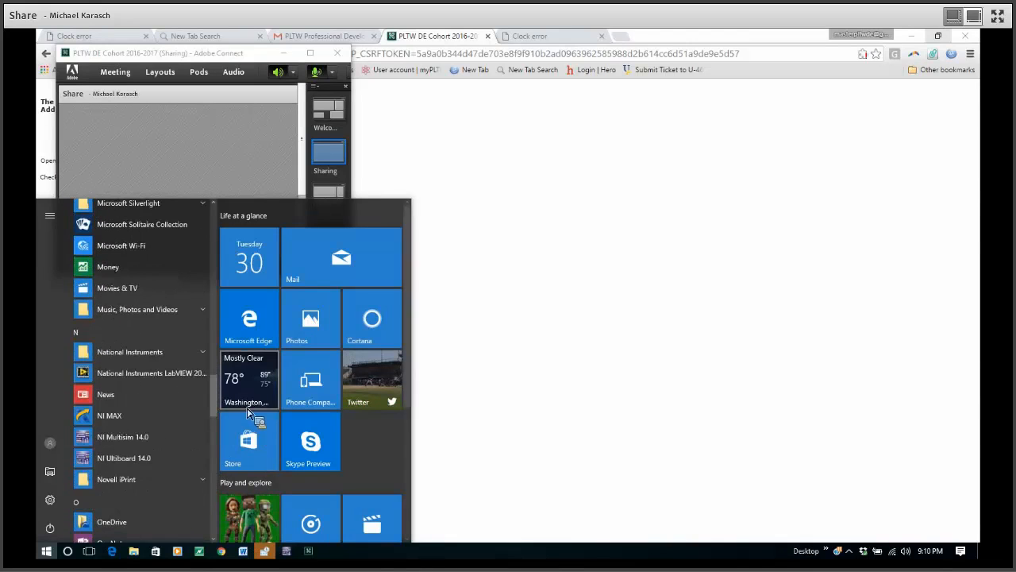
pyautogui.click(127, 354)
pyautogui.moveTo(215, 341); pyautogui.dragTo(214, 446)
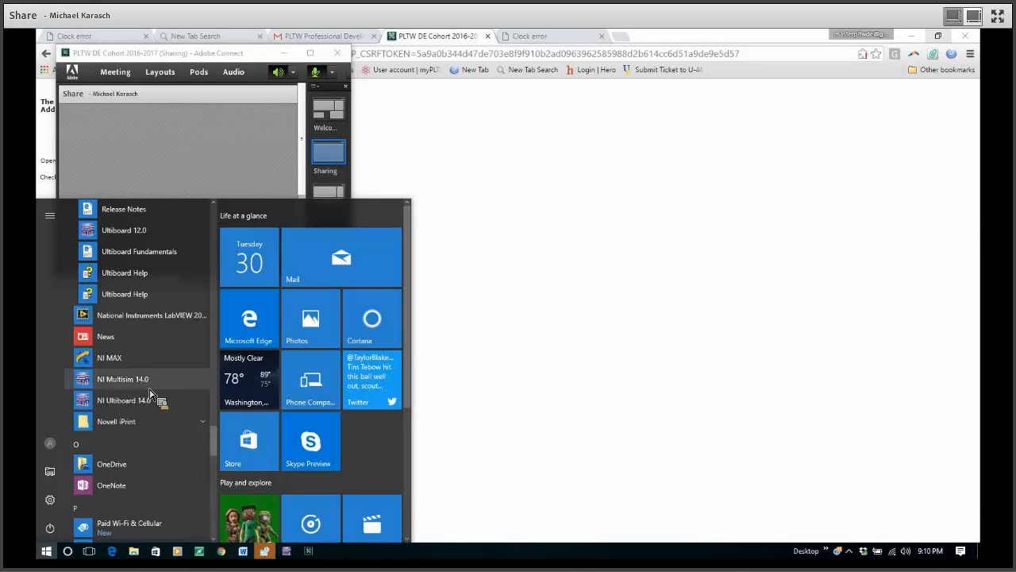
# Switch to Multisim and place a 1k resistor from the RESISTOR family of the Basic group on the Design1 schematic.
pyautogui.click(287, 553)
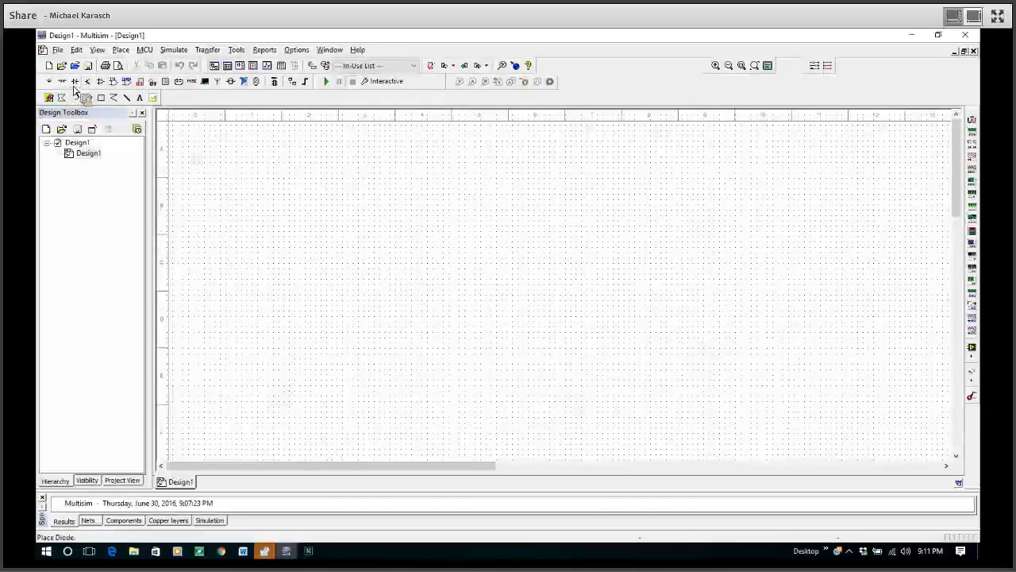
pyautogui.click(123, 50)
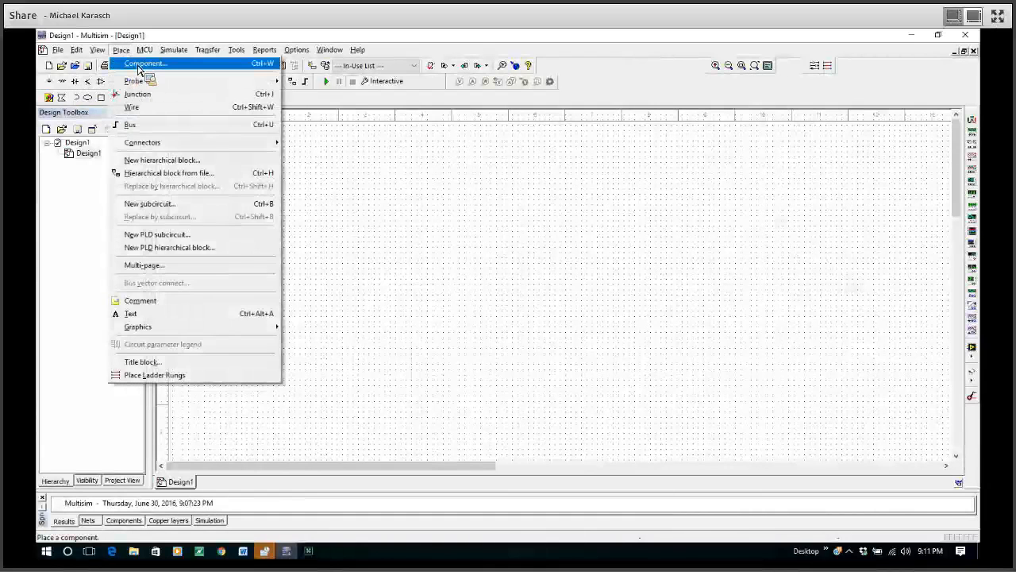
pyautogui.click(140, 63)
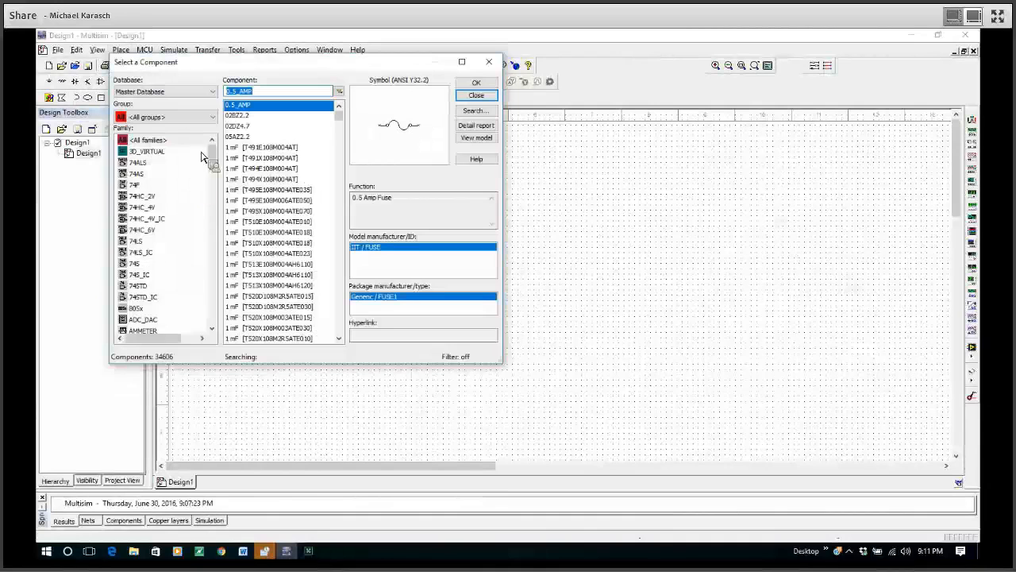
pyautogui.click(212, 119)
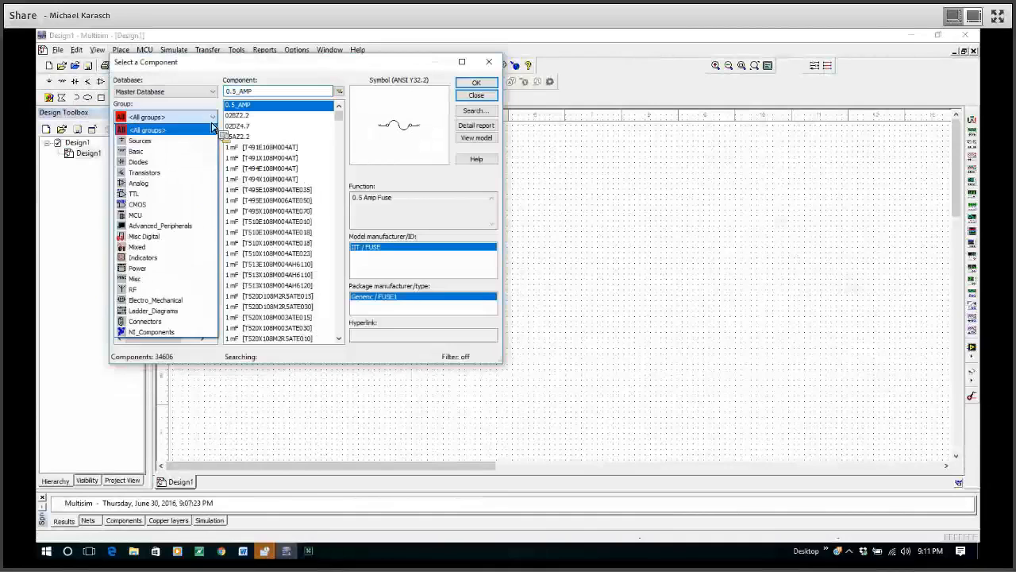
pyautogui.click(150, 152)
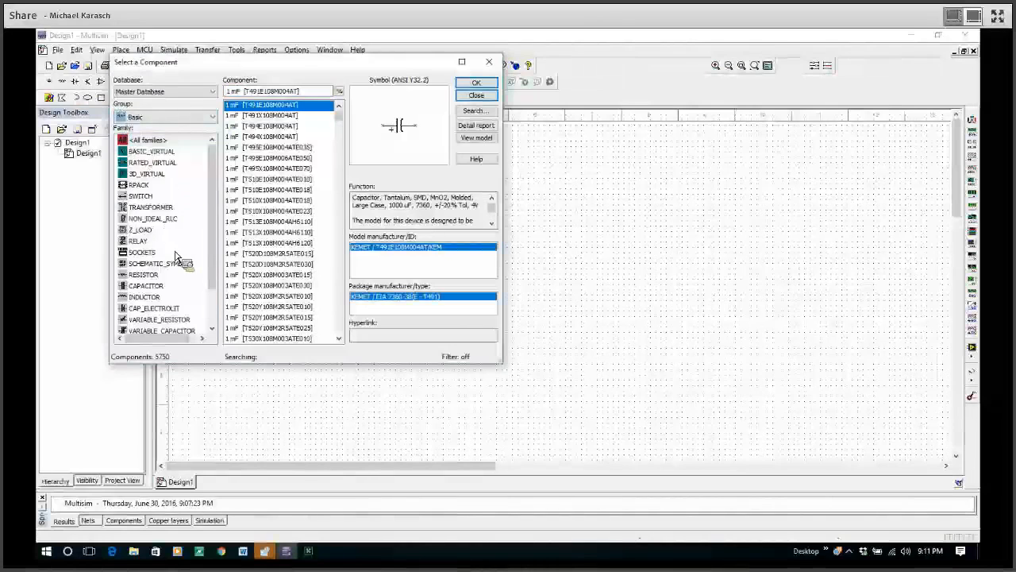
pyautogui.scroll(-1, 220, 220)
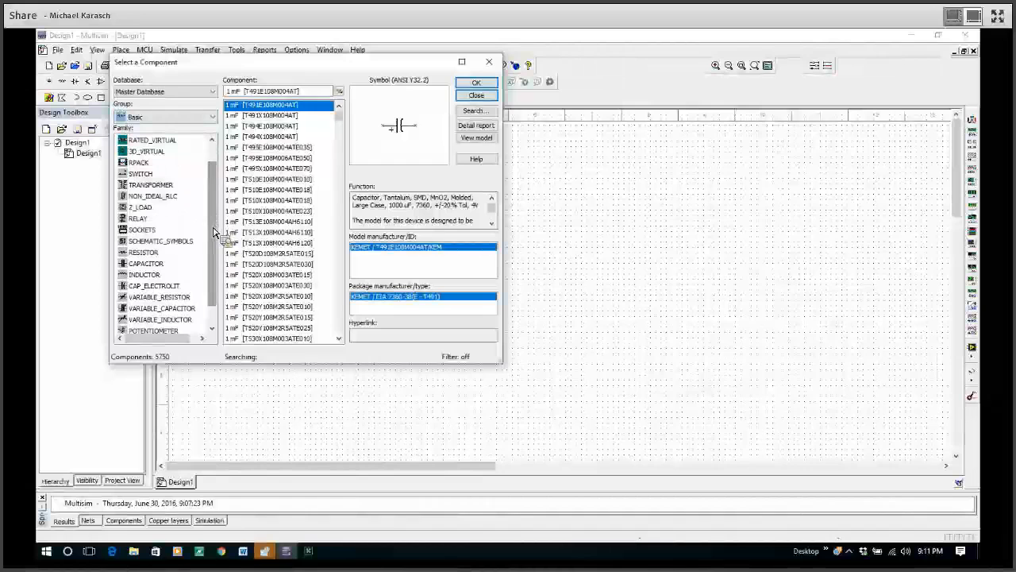
pyautogui.click(144, 253)
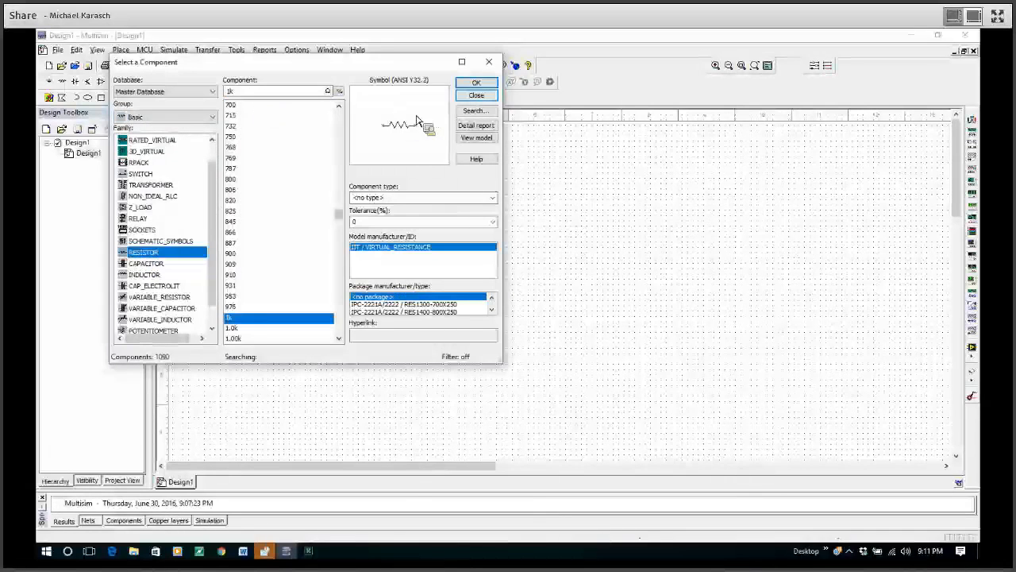
pyautogui.click(476, 84)
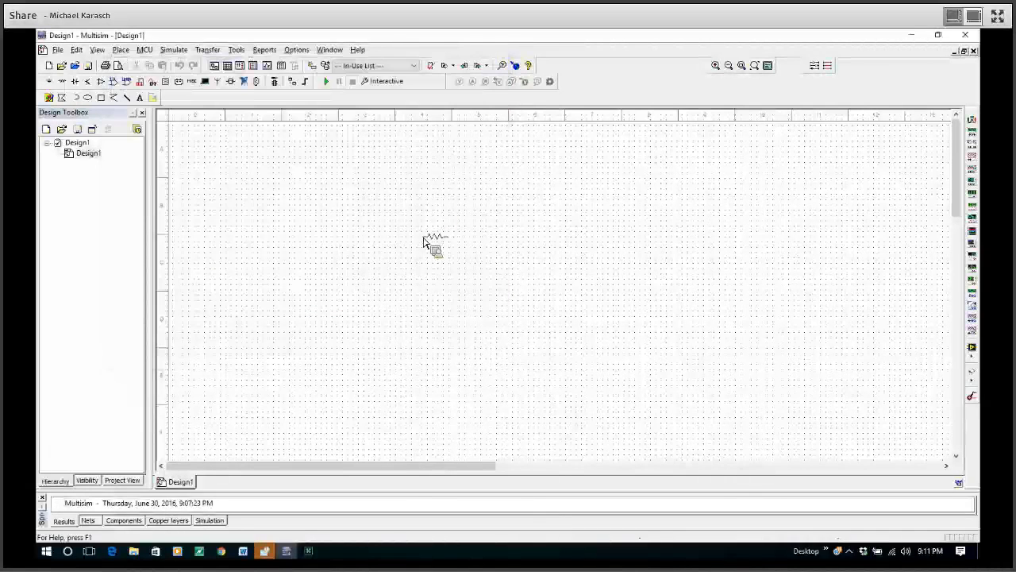
pyautogui.click(431, 254)
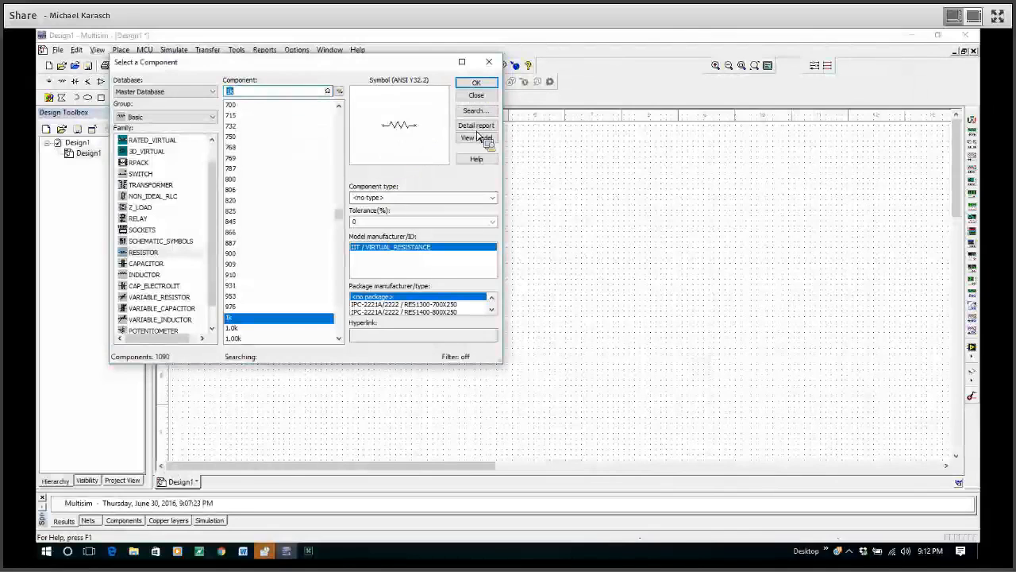
# Place two more 1k resistors, one level with R1 and the other below and between them.
pyautogui.press('Return')
pyautogui.click(522, 256)
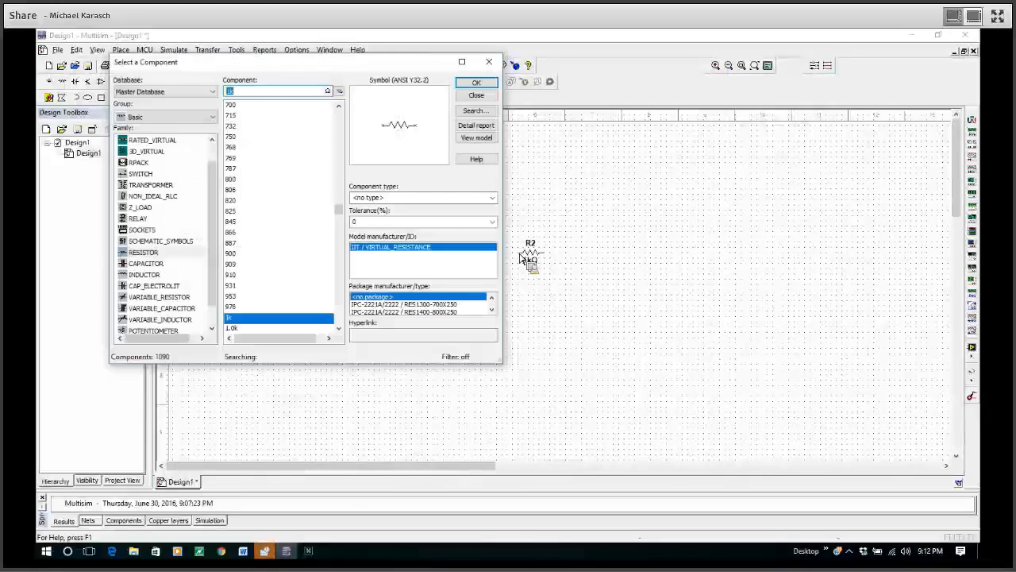
pyautogui.click(480, 82)
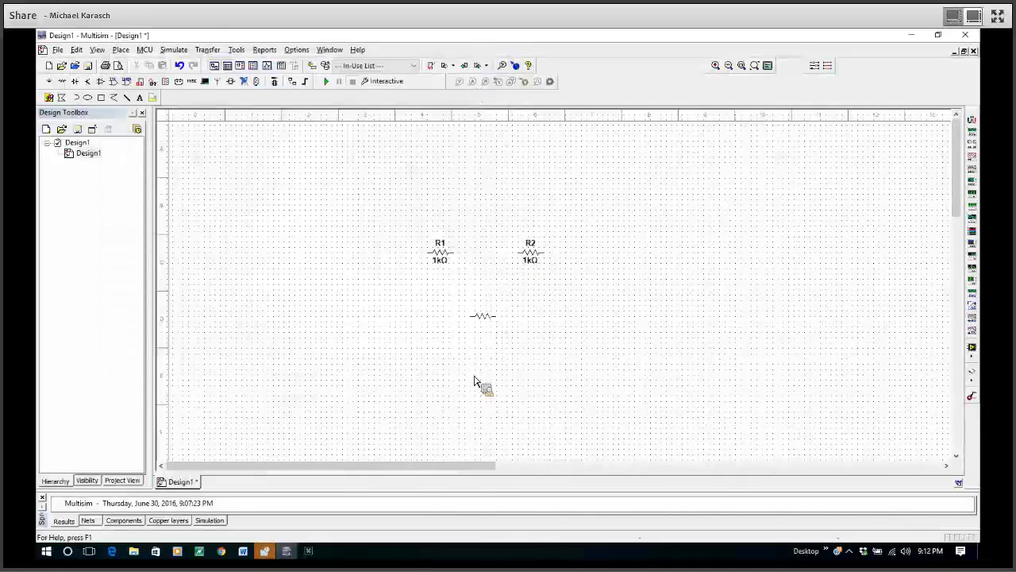
pyautogui.click(476, 326)
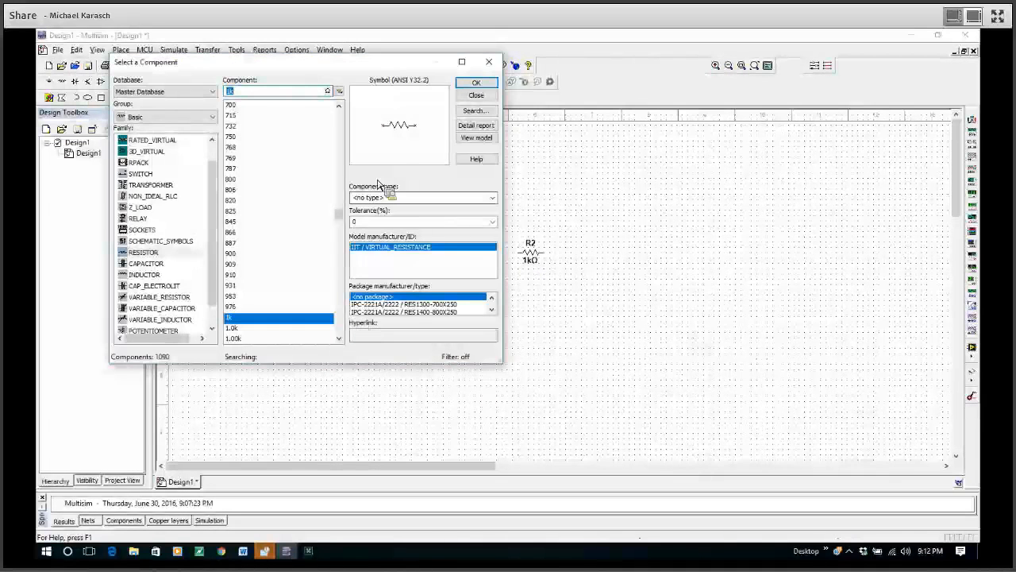
pyautogui.click(477, 82)
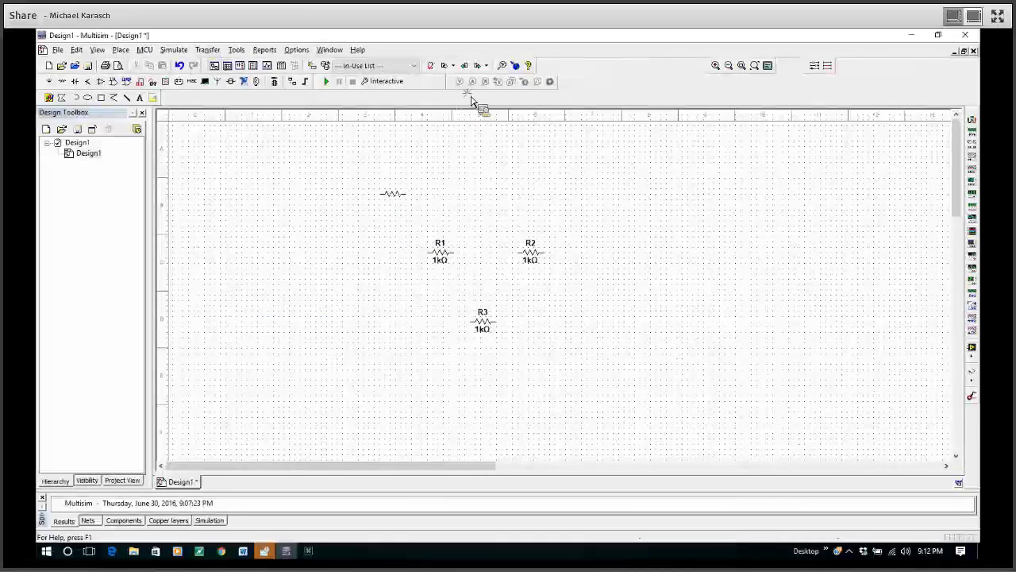
# Set the resistance of resistor R1 to 470 Ω.
pyautogui.click(443, 259)
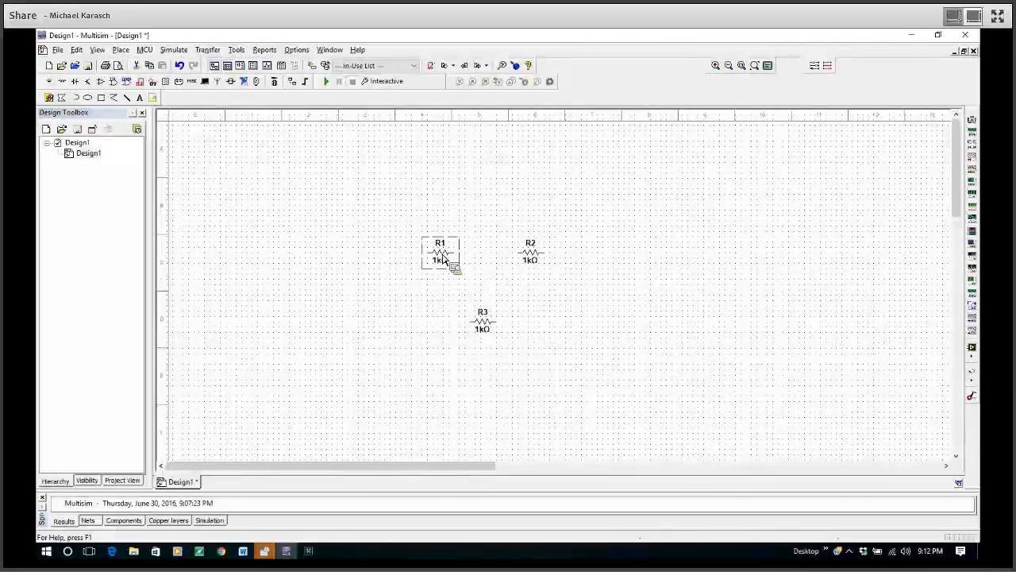
pyautogui.doubleClick(443, 258)
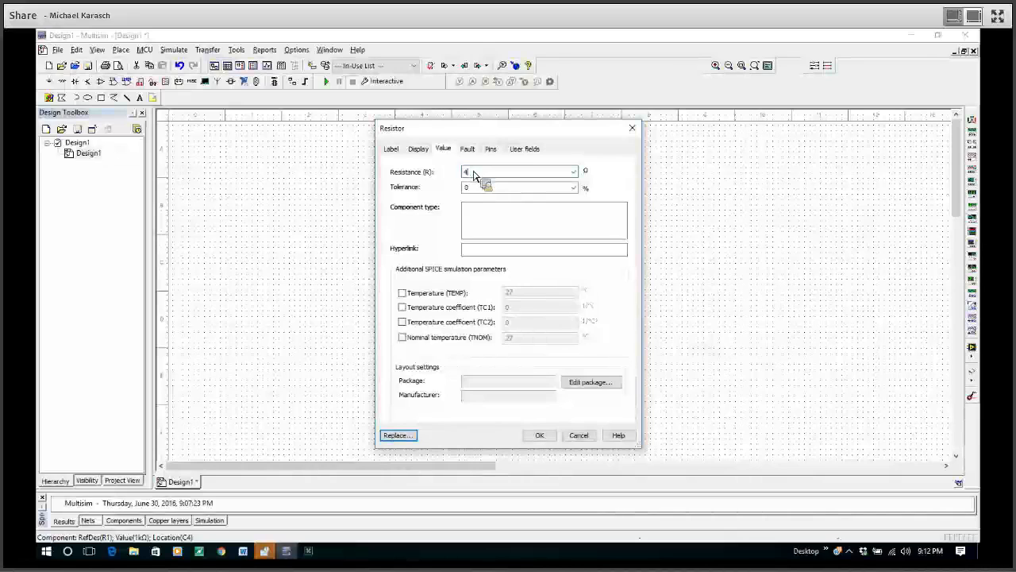
pyautogui.write('470')
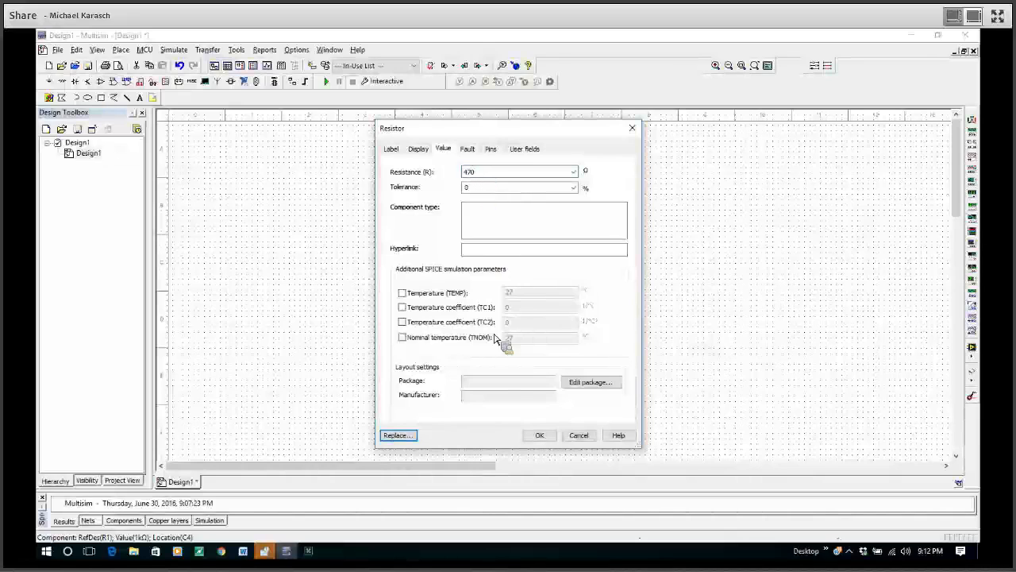
pyautogui.click(541, 436)
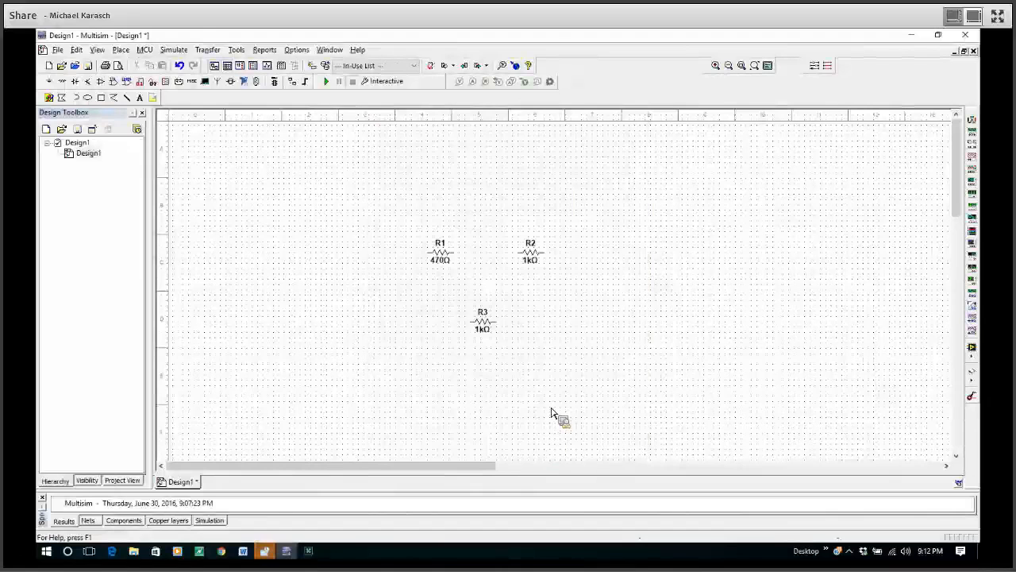
# Set the resistance of R2 to 1.2k and that of R3 to 270 Ω.
pyautogui.doubleClick(530, 252)
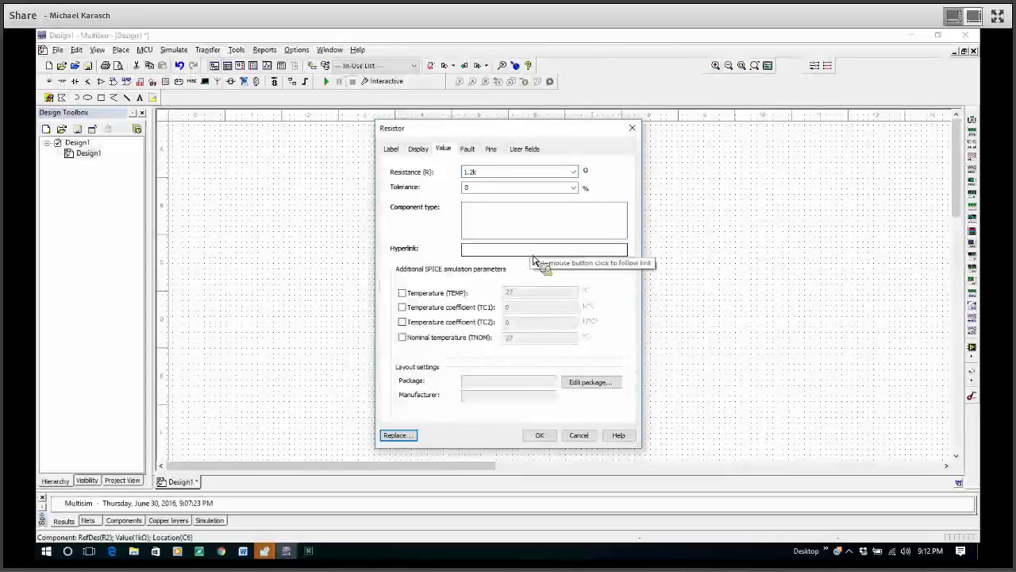
pyautogui.click(540, 435)
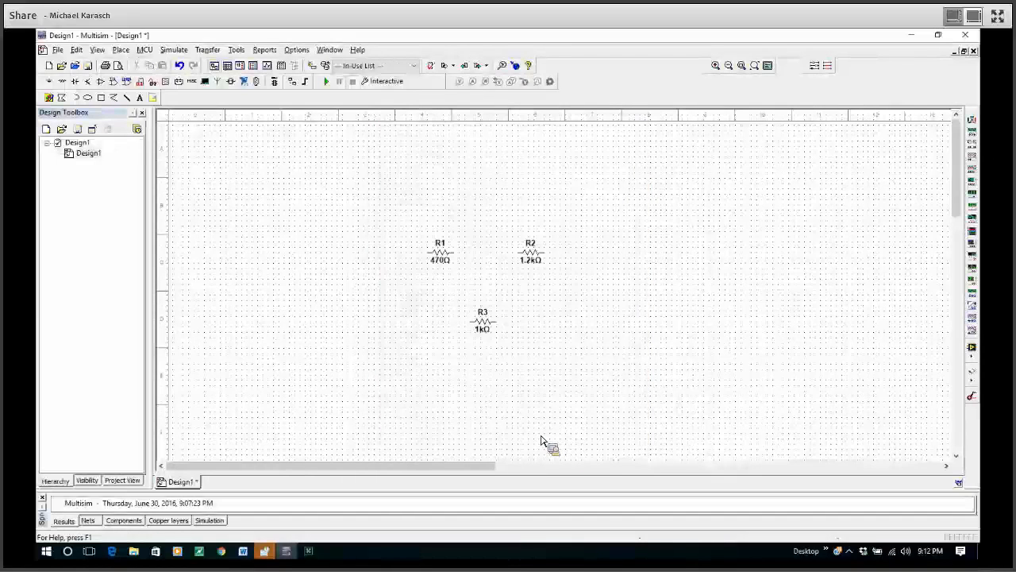
pyautogui.doubleClick(486, 324)
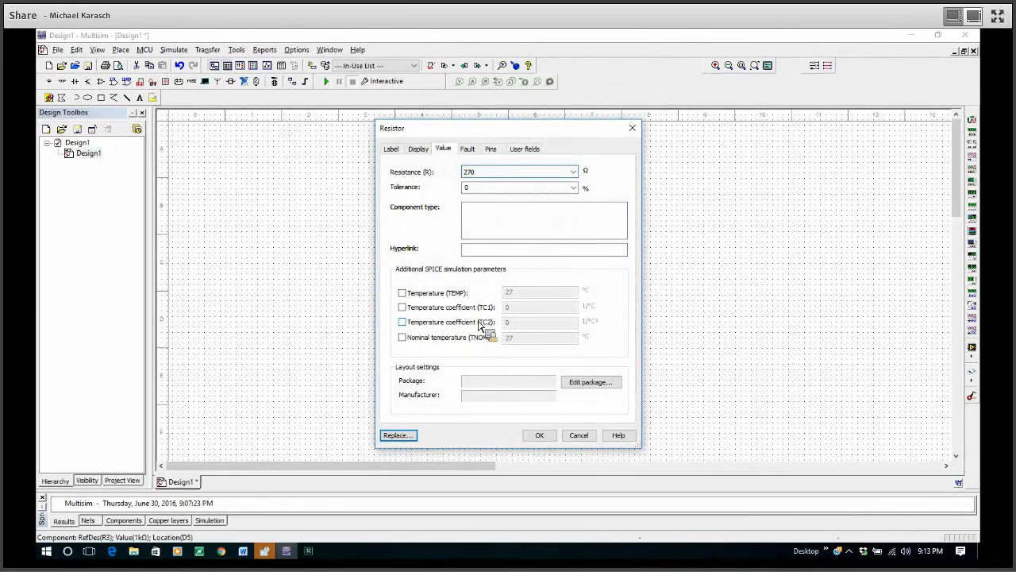
pyautogui.click(547, 438)
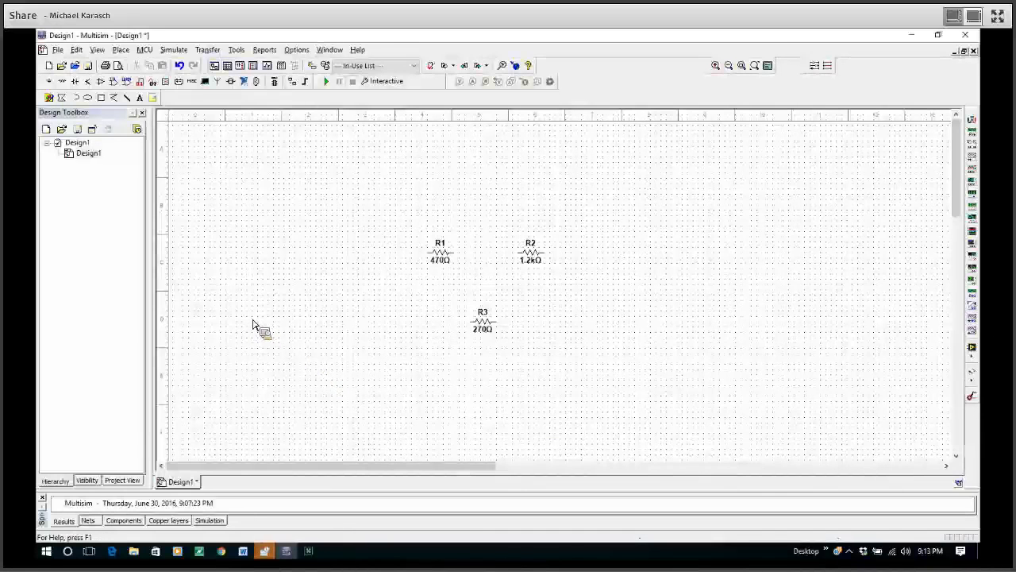
# Place a DC_POWER source from the POWER_SOURCES family of the Sources group to the left of and below R1.
pyautogui.click(121, 50)
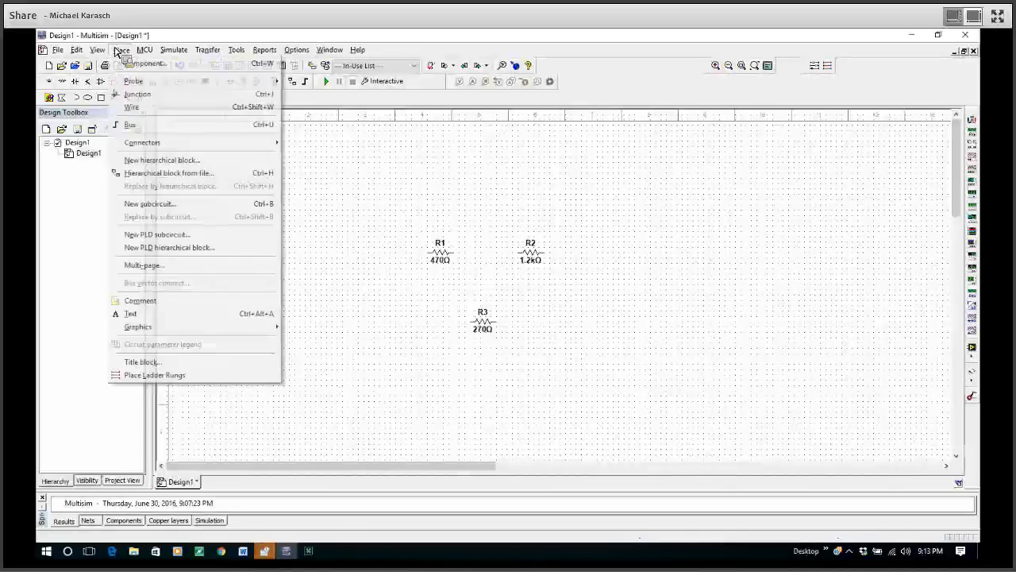
pyautogui.click(135, 63)
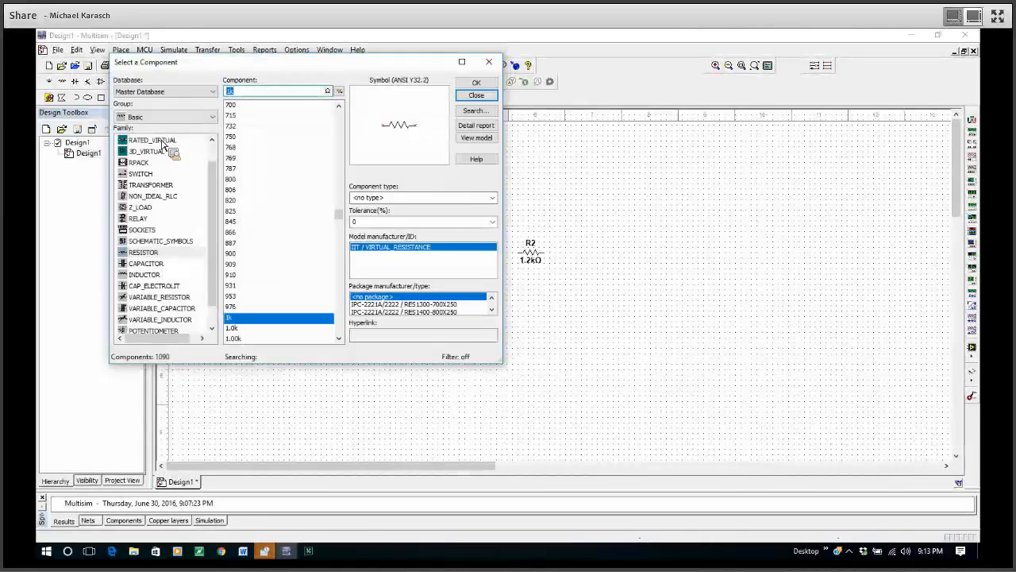
pyautogui.click(212, 117)
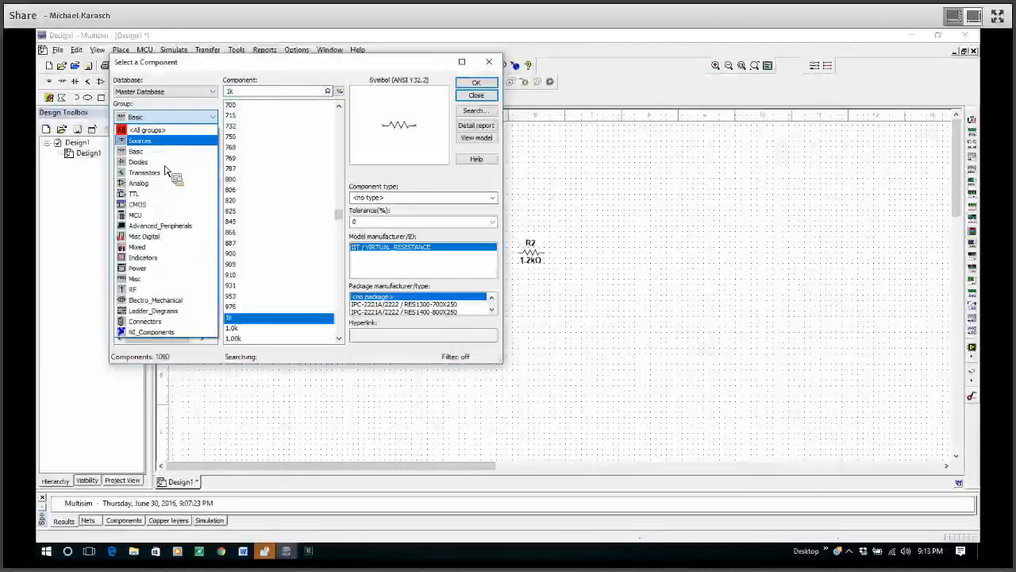
pyautogui.click(136, 141)
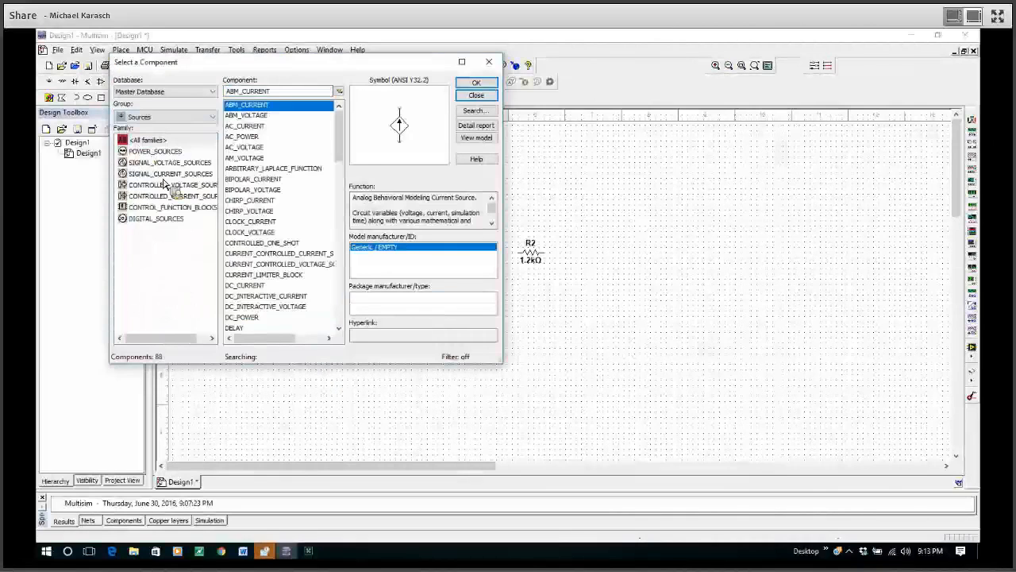
pyautogui.click(160, 153)
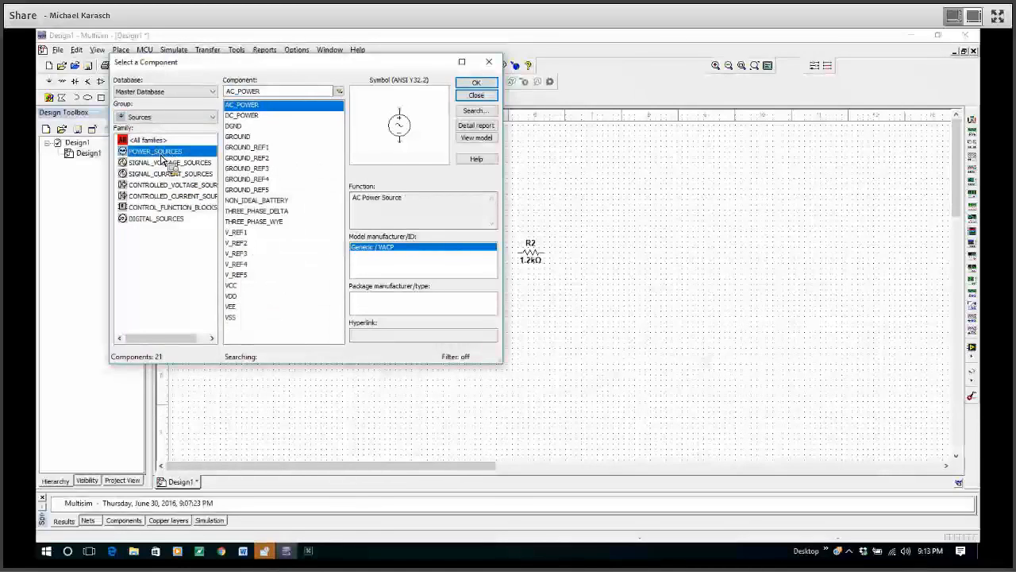
pyautogui.click(254, 117)
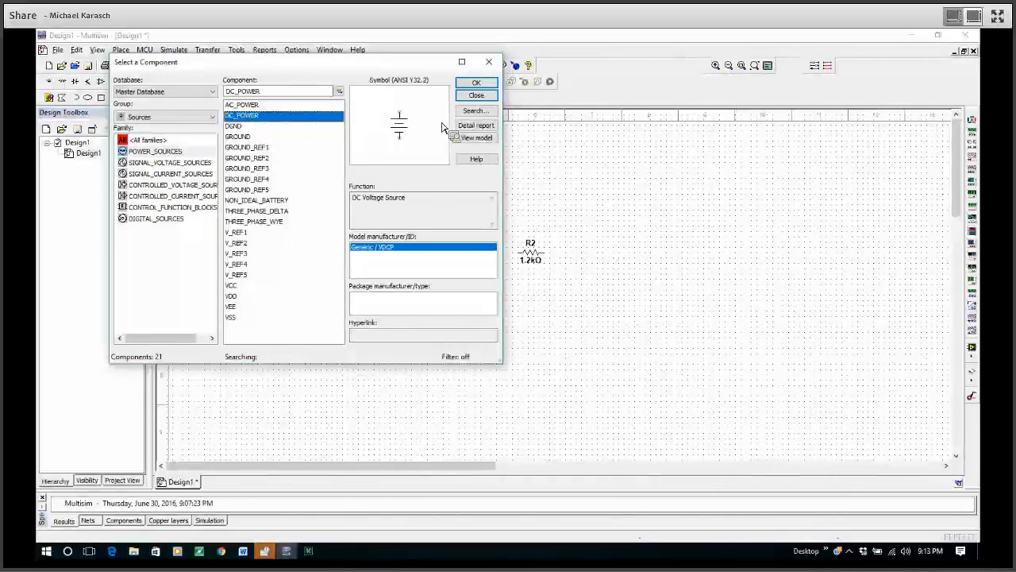
pyautogui.click(476, 83)
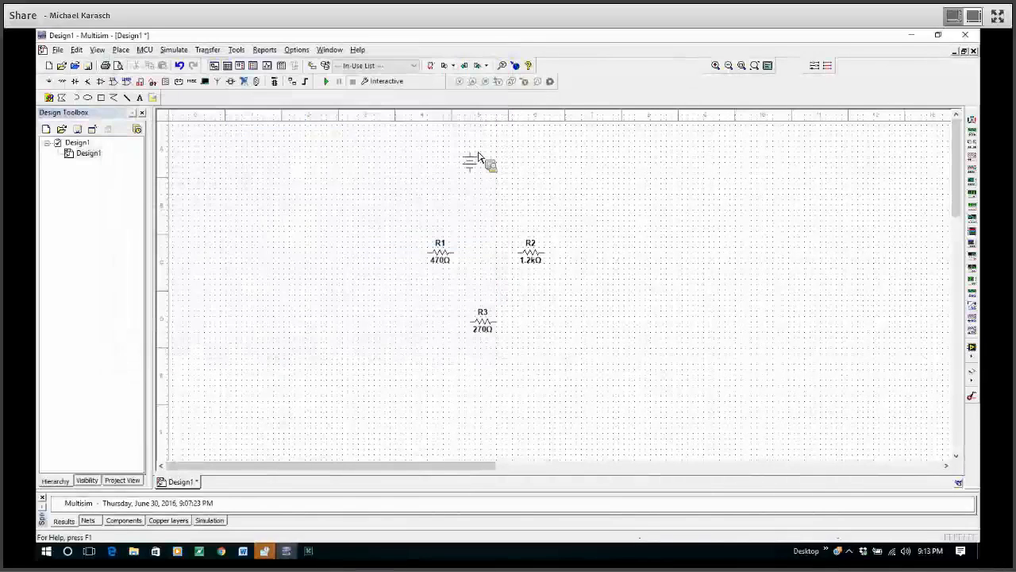
pyautogui.click(371, 304)
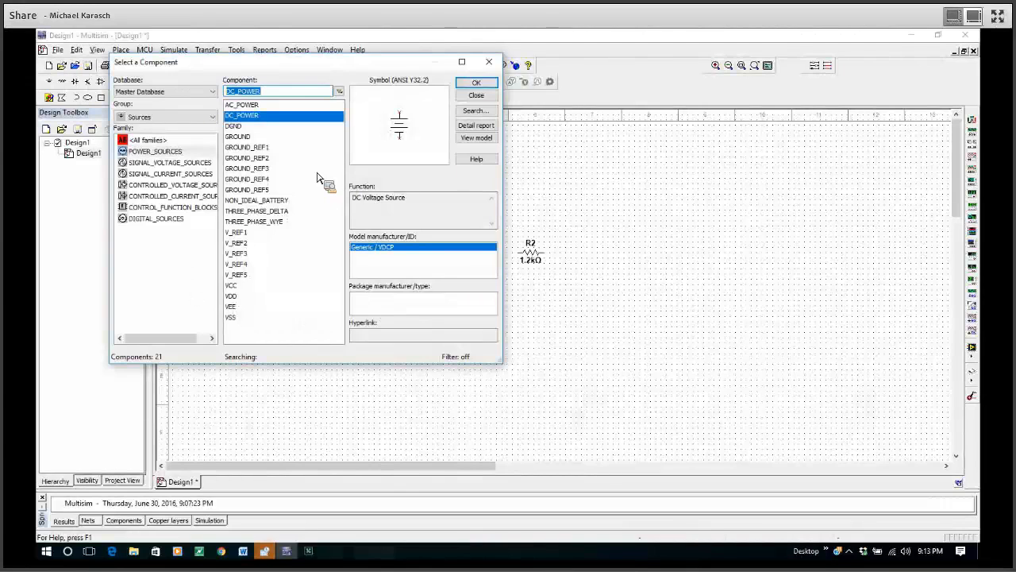
# Place a GROUND component from the same power sources family below the DC source and finish placing components.
pyautogui.click(238, 137)
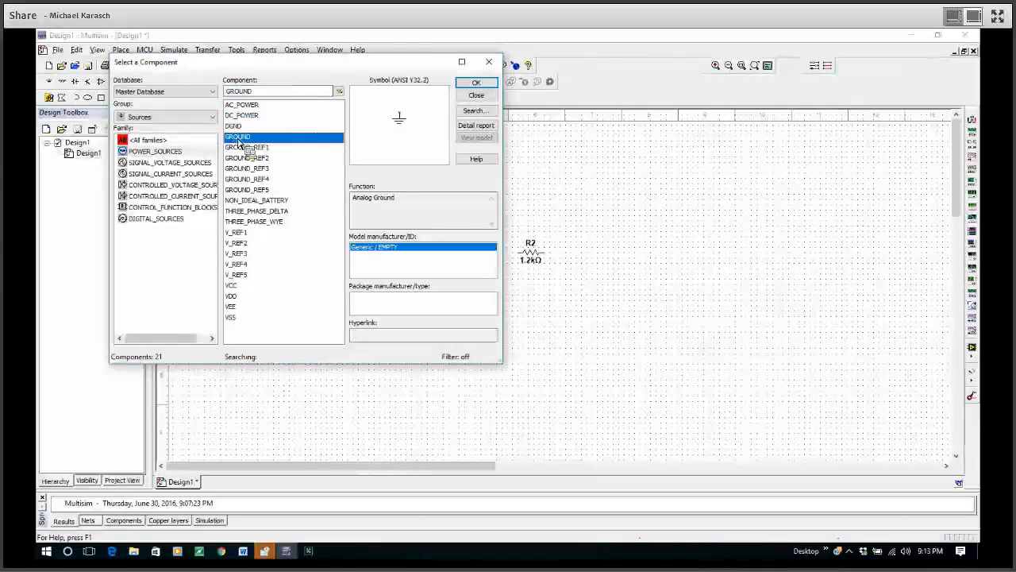
pyautogui.click(477, 83)
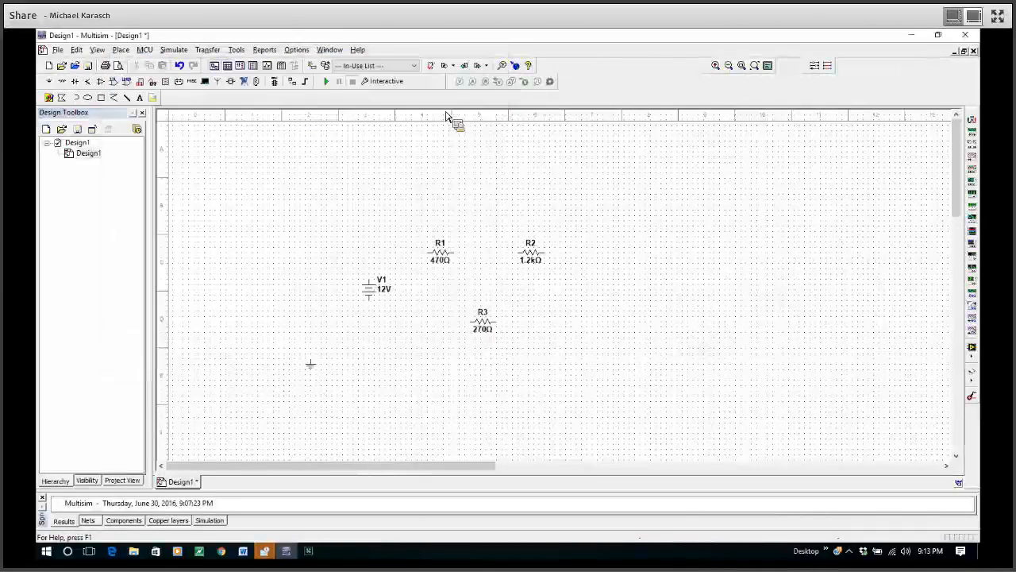
pyautogui.click(374, 371)
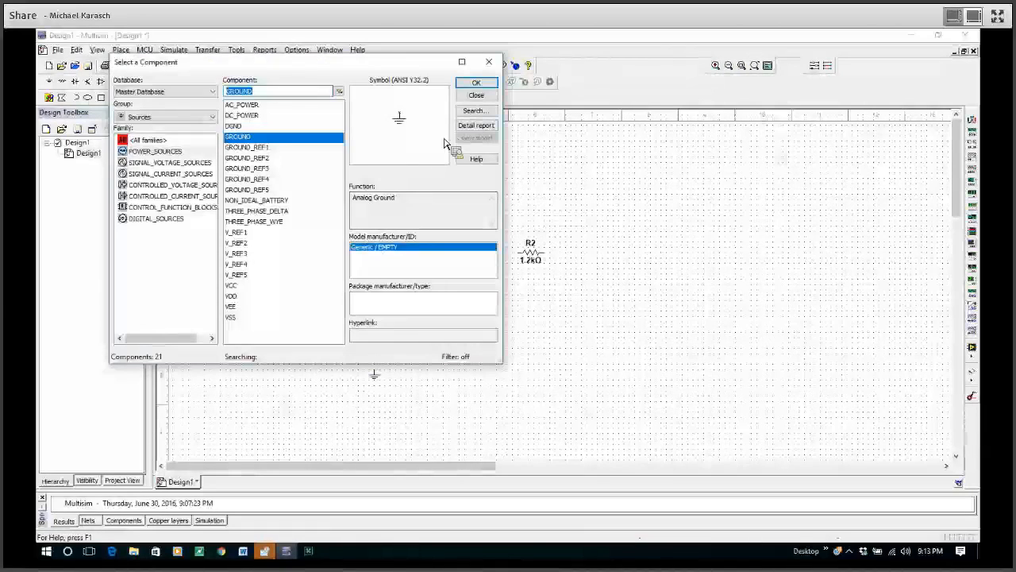
pyautogui.click(479, 96)
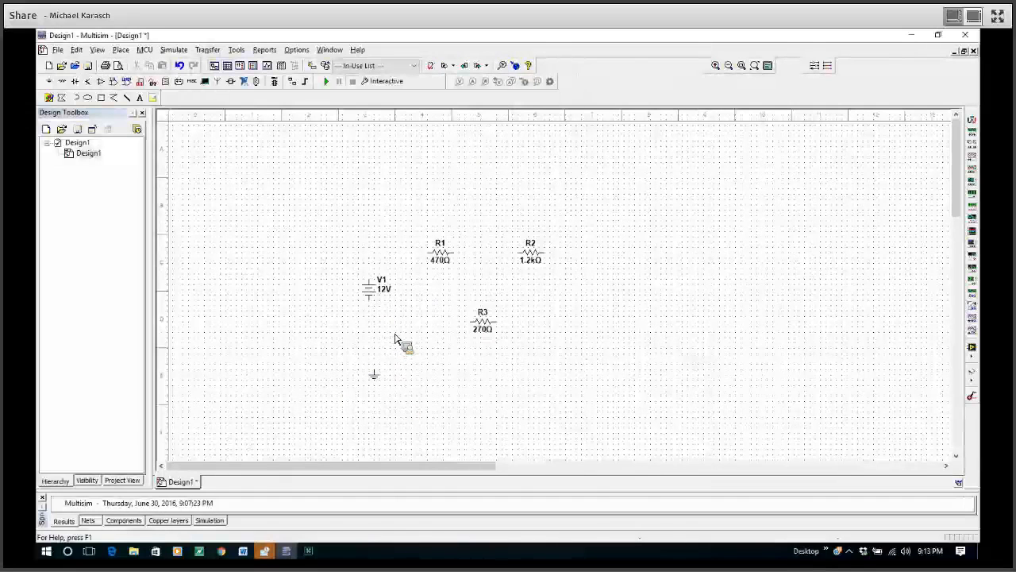
# Wire the top terminal of V1 in series through R1 and R2 and around to the right end of R3.
pyautogui.click(373, 258)
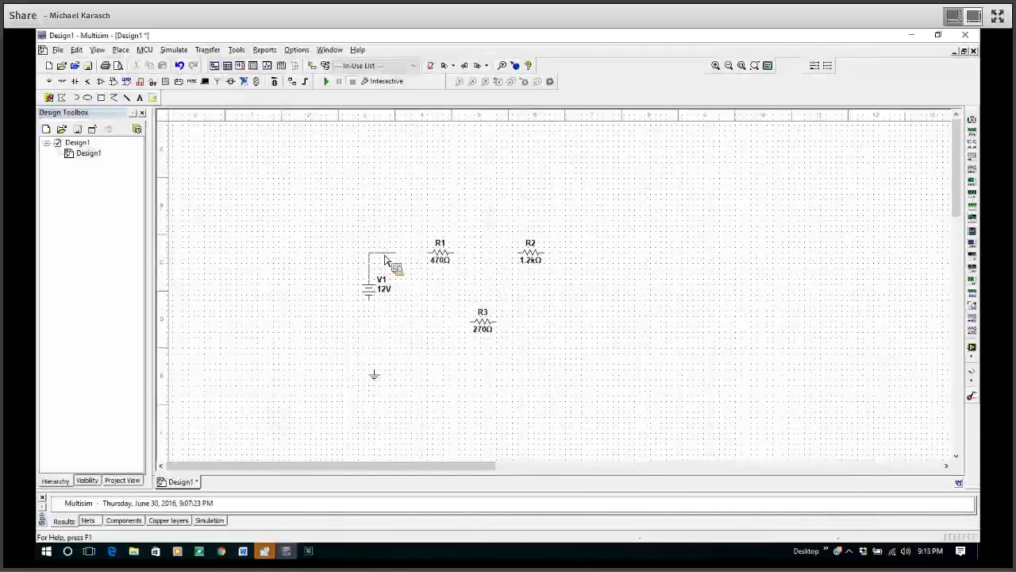
pyautogui.click(430, 254)
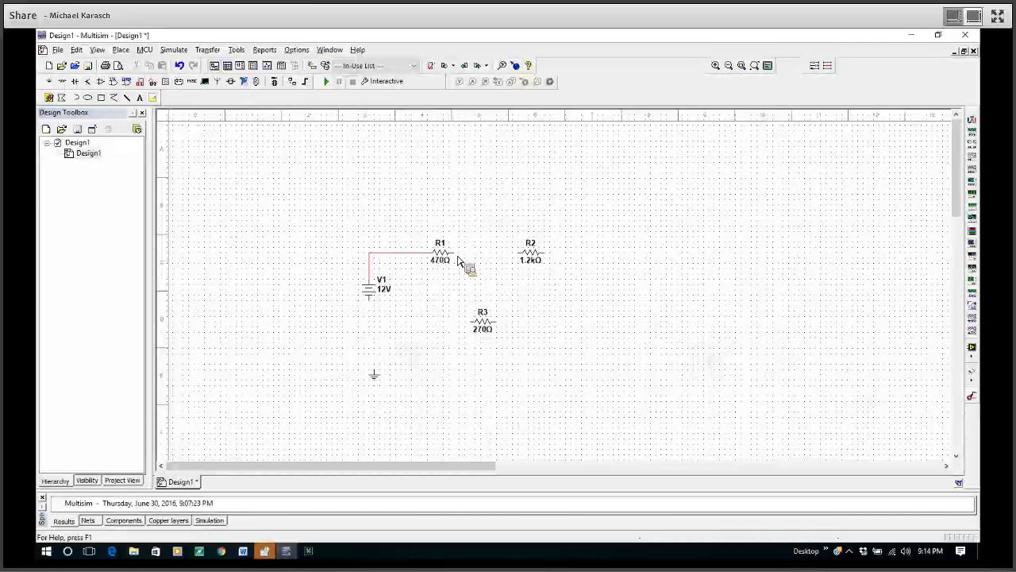
pyautogui.click(457, 256)
pyautogui.click(523, 257)
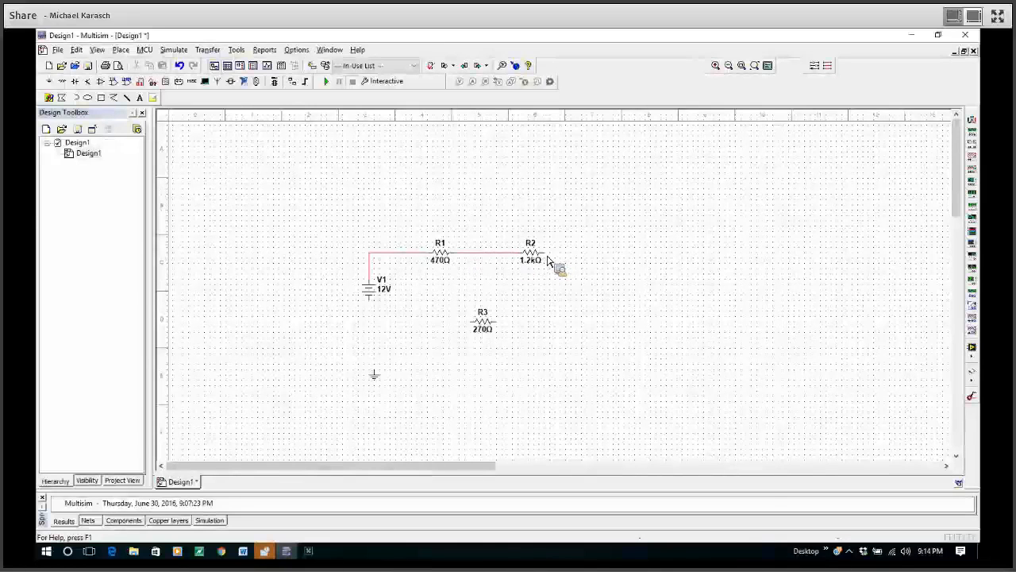
pyautogui.click(547, 254)
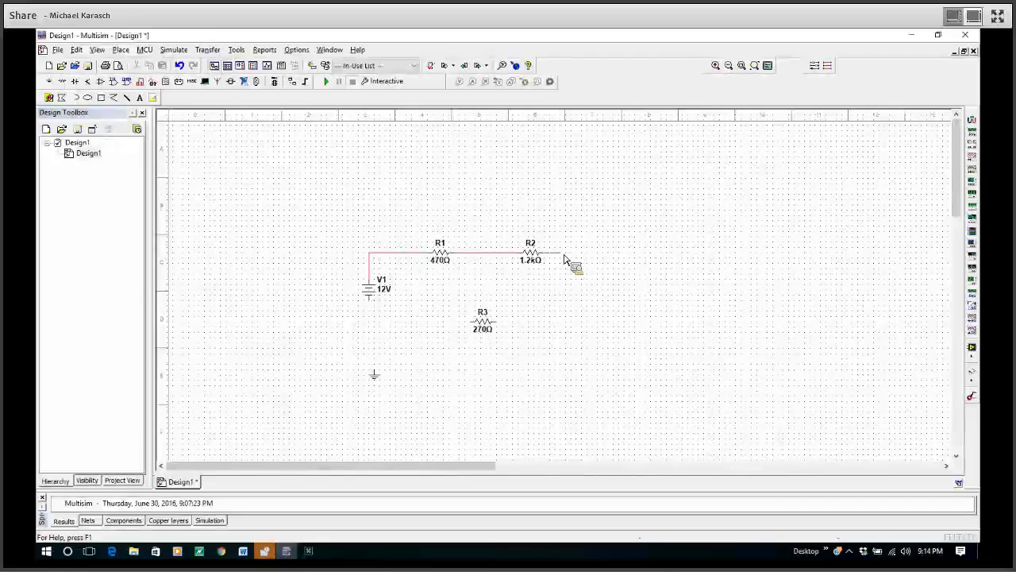
pyautogui.click(562, 323)
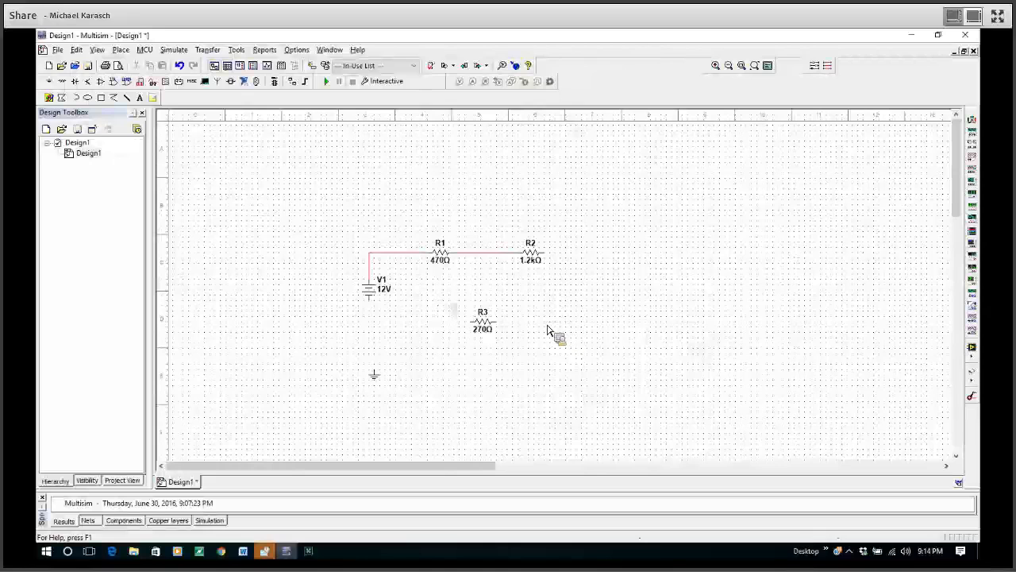
pyautogui.click(498, 323)
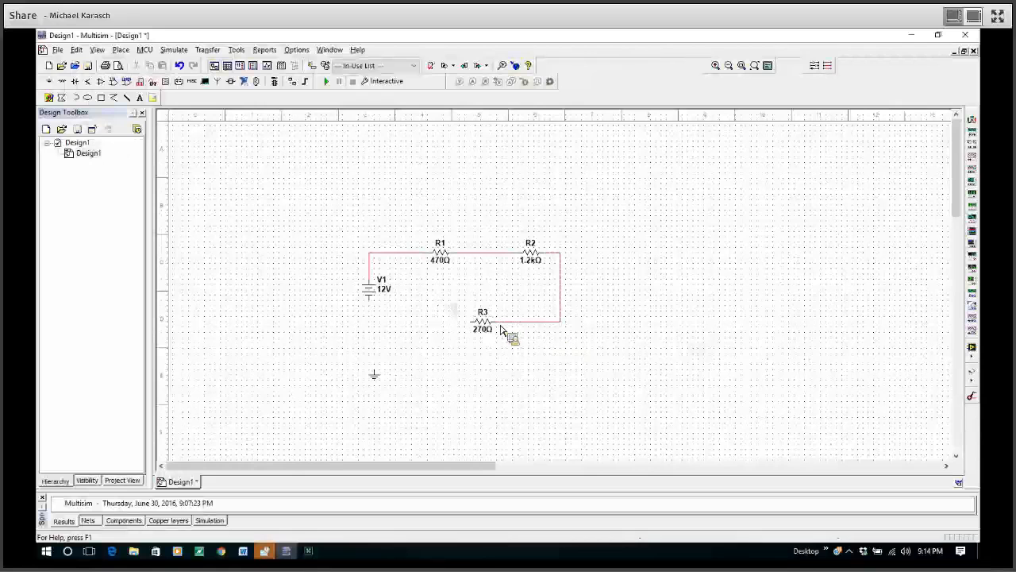
# Wire the left end of R3 to the bottom terminal of V1 and connect the ground to that wire.
pyautogui.click(467, 322)
pyautogui.click(371, 320)
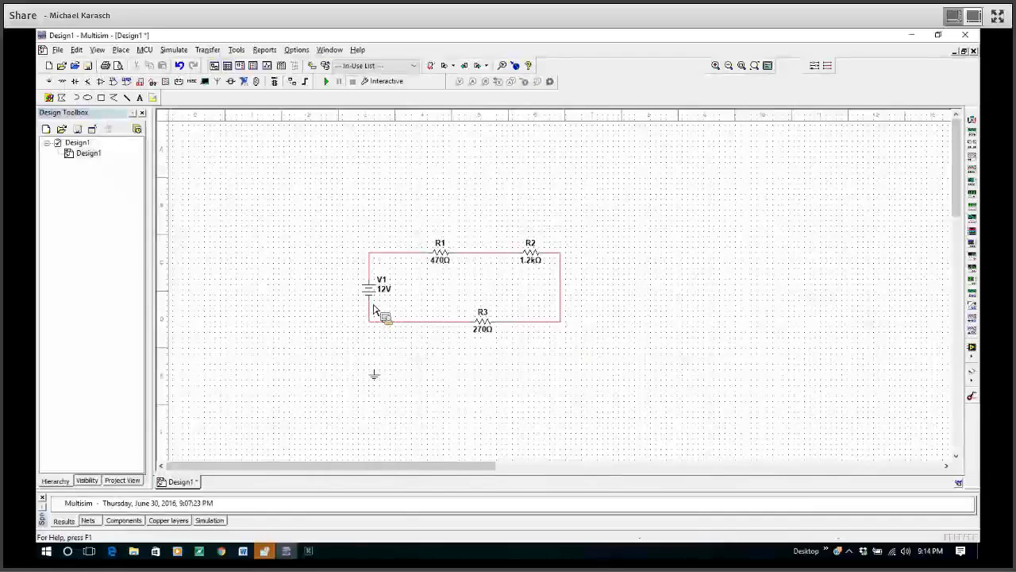
pyautogui.click(375, 372)
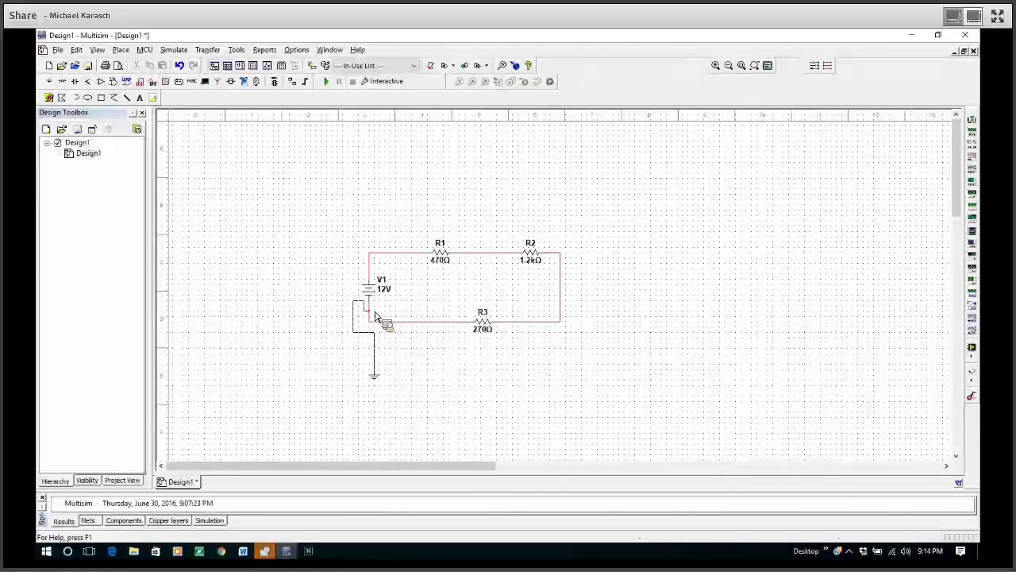
pyautogui.click(375, 316)
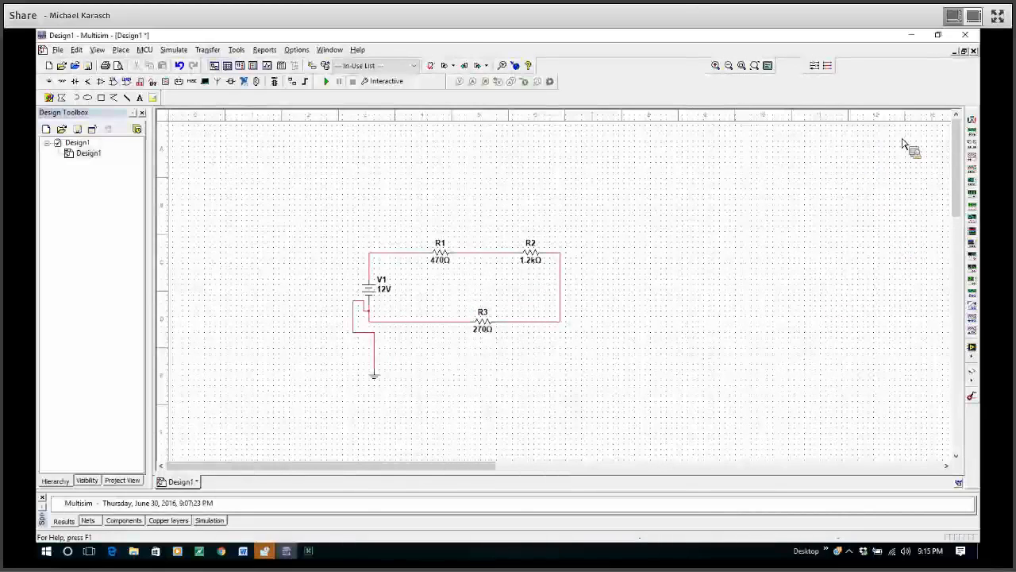
# Place three multimeters on the schematic: one above R1, one above R2 and one below R3.
pyautogui.click(973, 122)
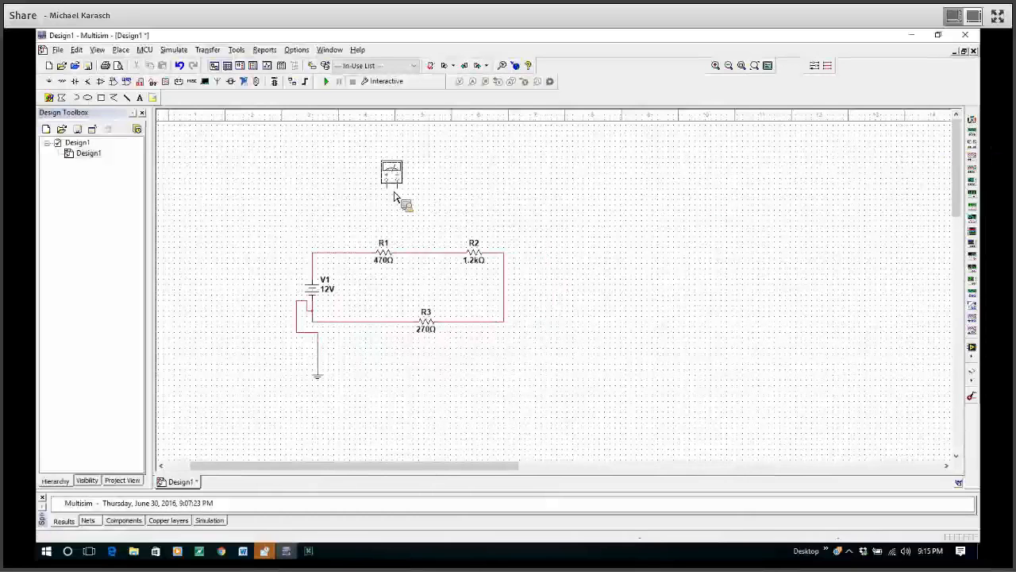
pyautogui.click(378, 197)
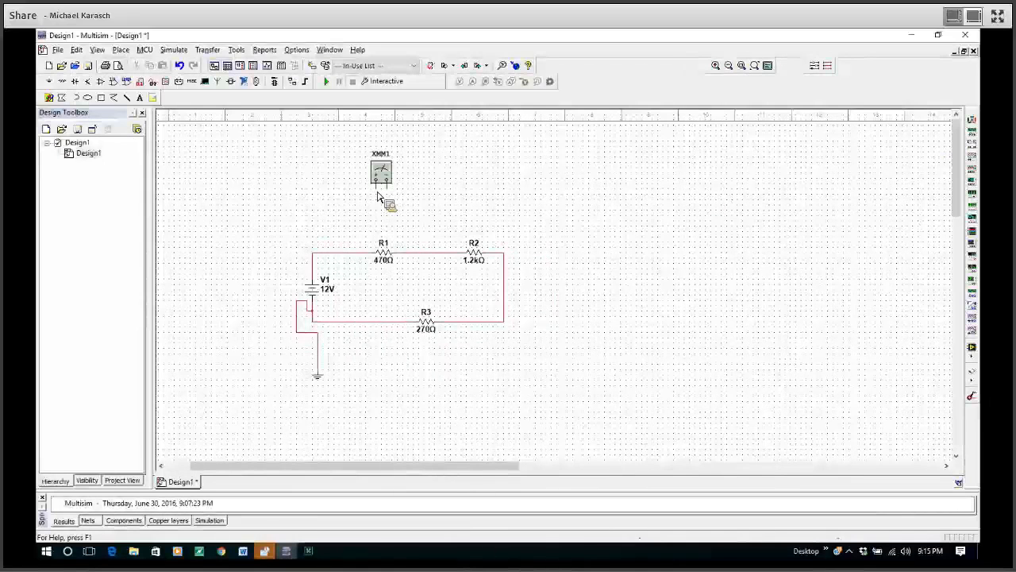
pyautogui.click(973, 121)
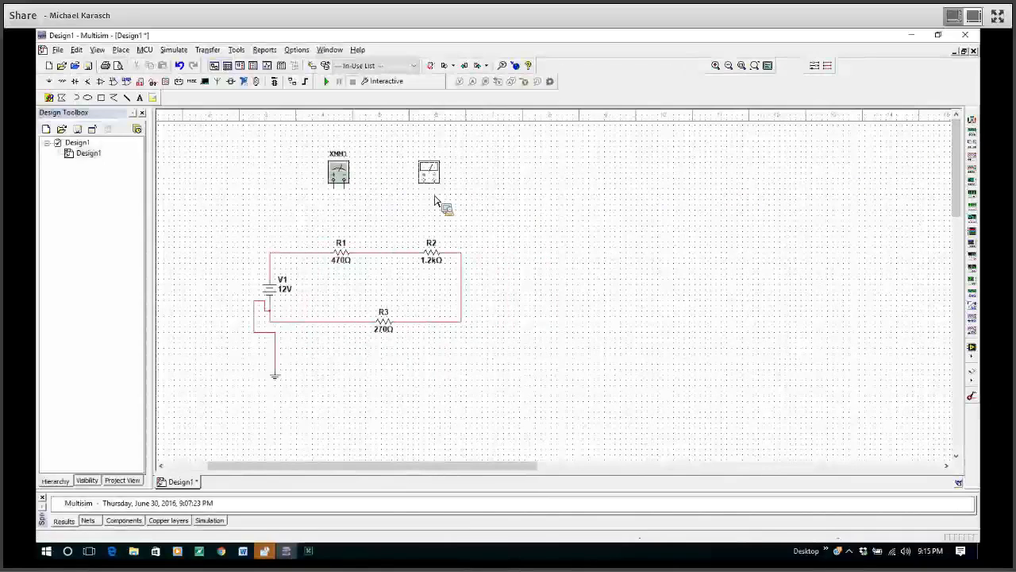
pyautogui.click(425, 195)
pyautogui.click(970, 146)
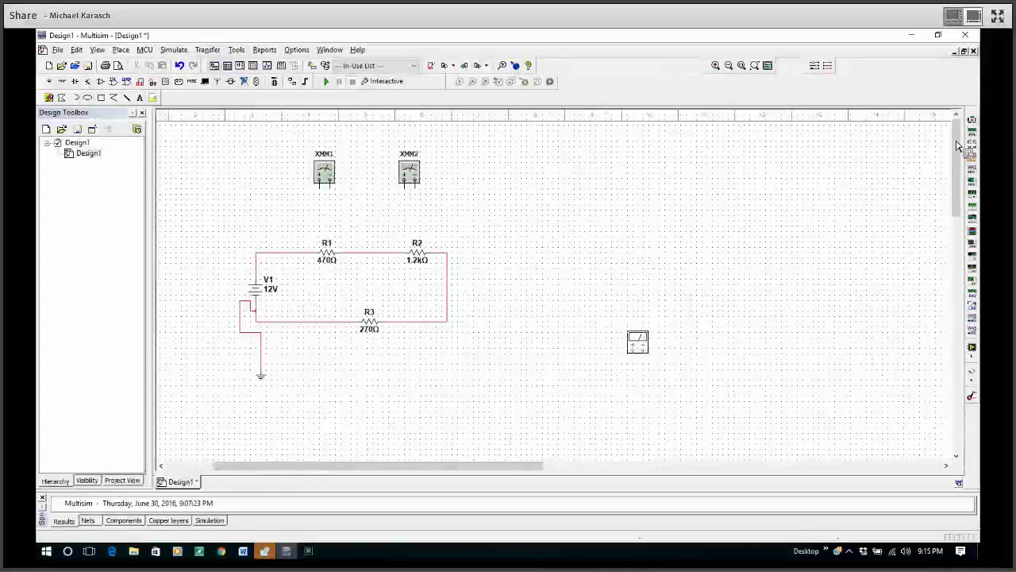
pyautogui.scroll(-3, 428, 444)
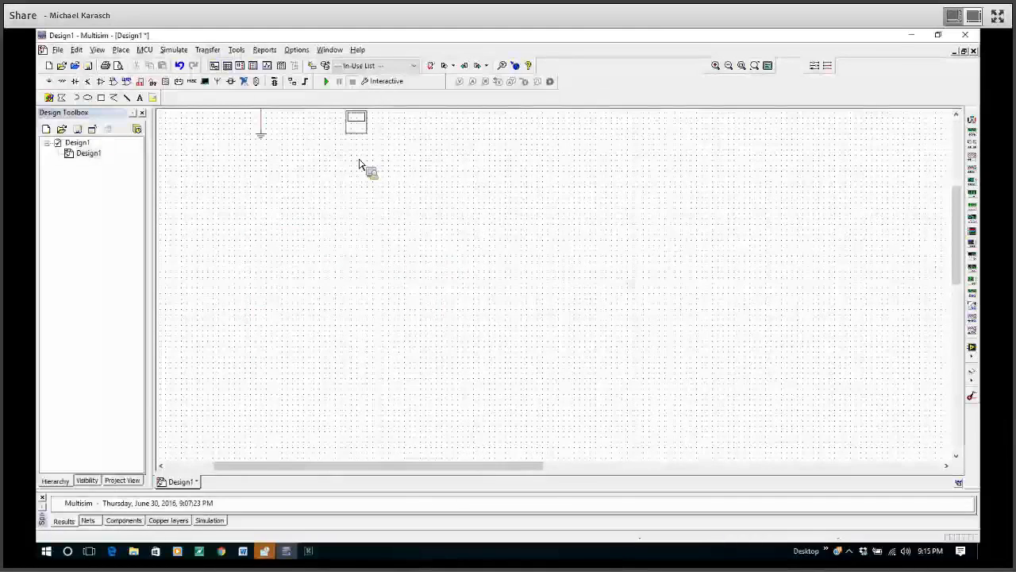
pyautogui.scroll(3, 359, 165)
pyautogui.click(367, 401)
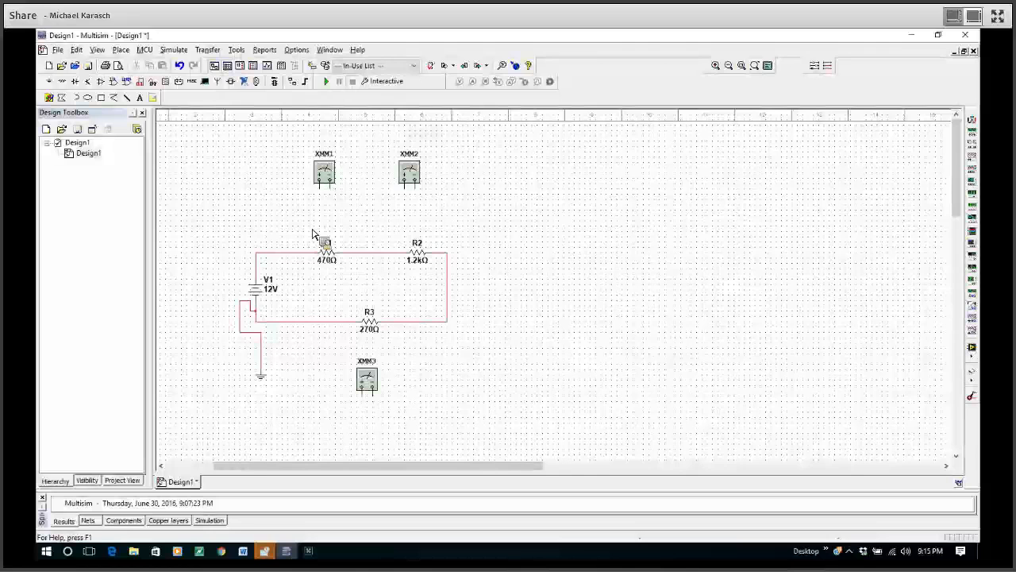
# Connect multimeter XMM1 across R1, with its positive terminal on the V1 side and its negative on the R2 side.
pyautogui.click(320, 185)
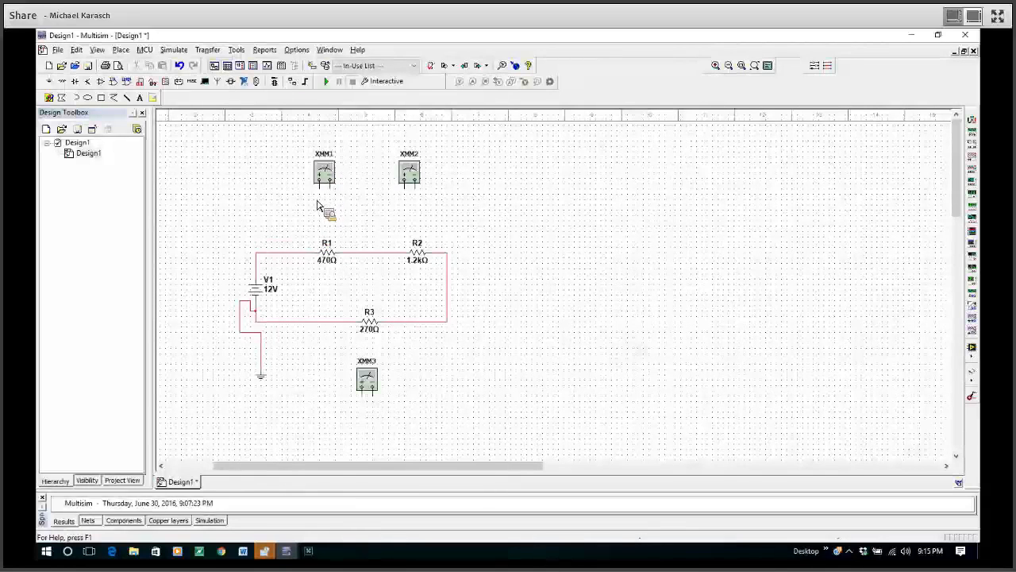
pyautogui.click(294, 253)
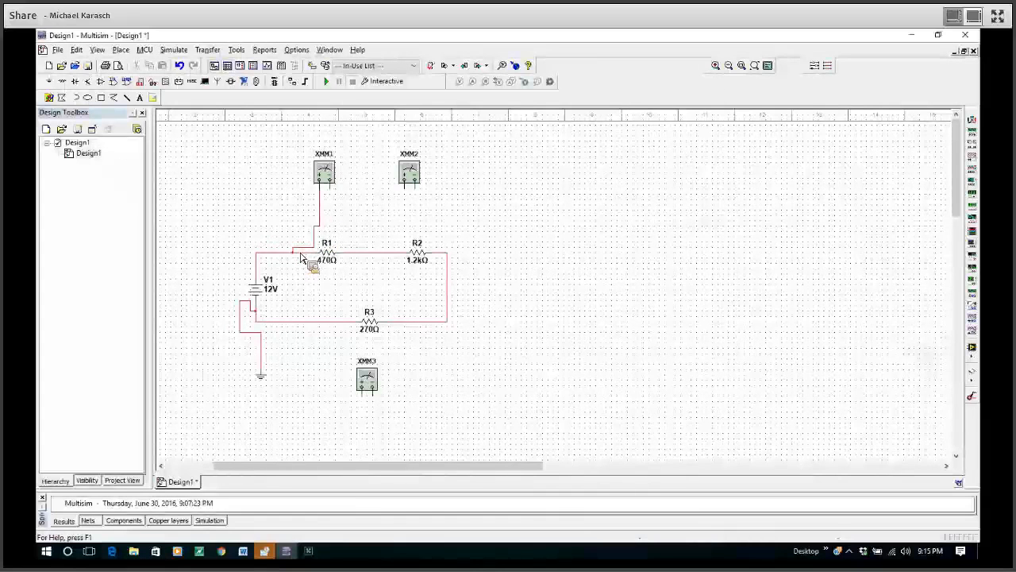
pyautogui.click(330, 187)
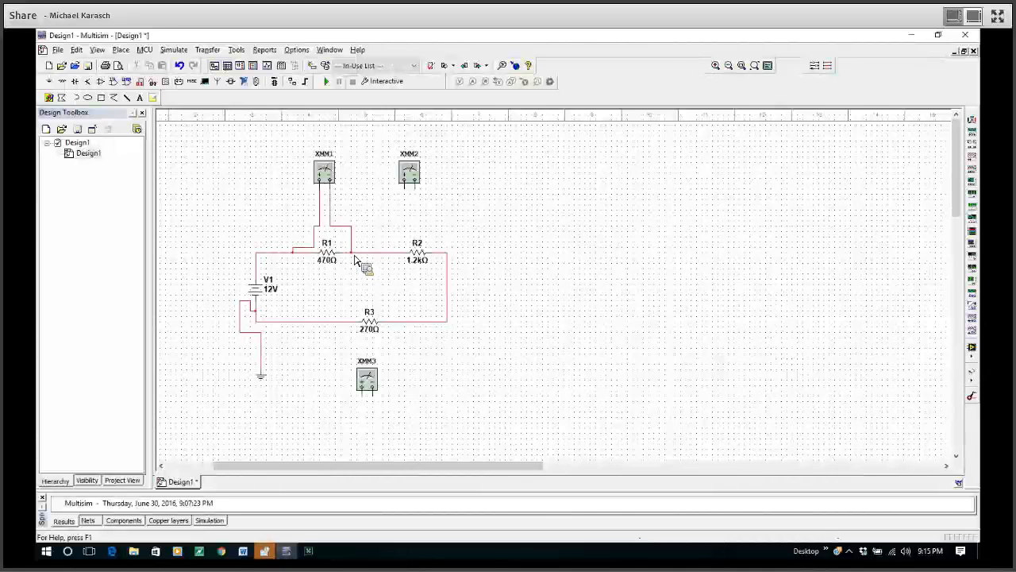
# Connect multimeter XMM2 across R2, with its positive terminal on the R1 side and its negative on the far side.
pyautogui.click(404, 185)
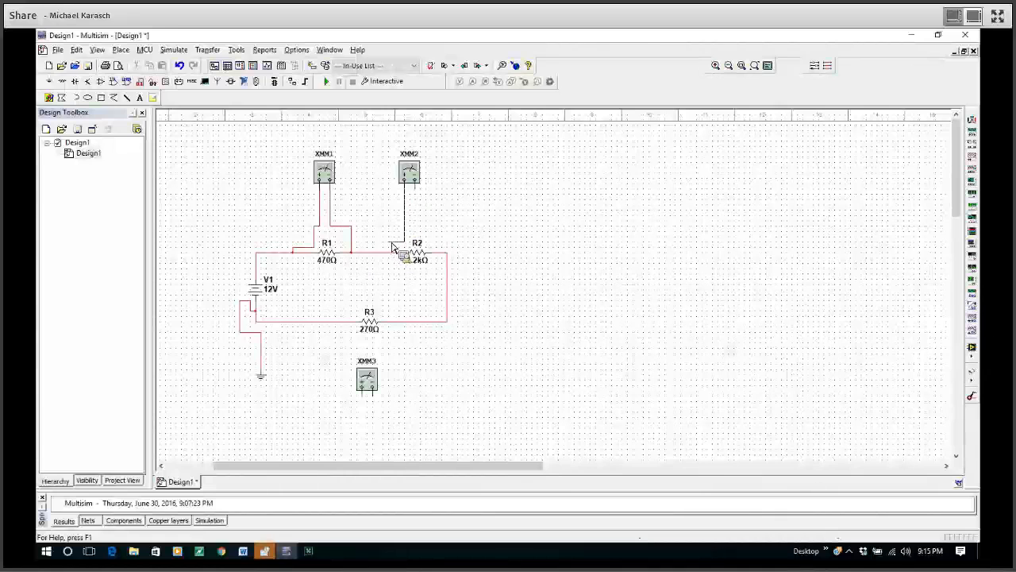
pyautogui.press('Escape')
pyautogui.click(415, 186)
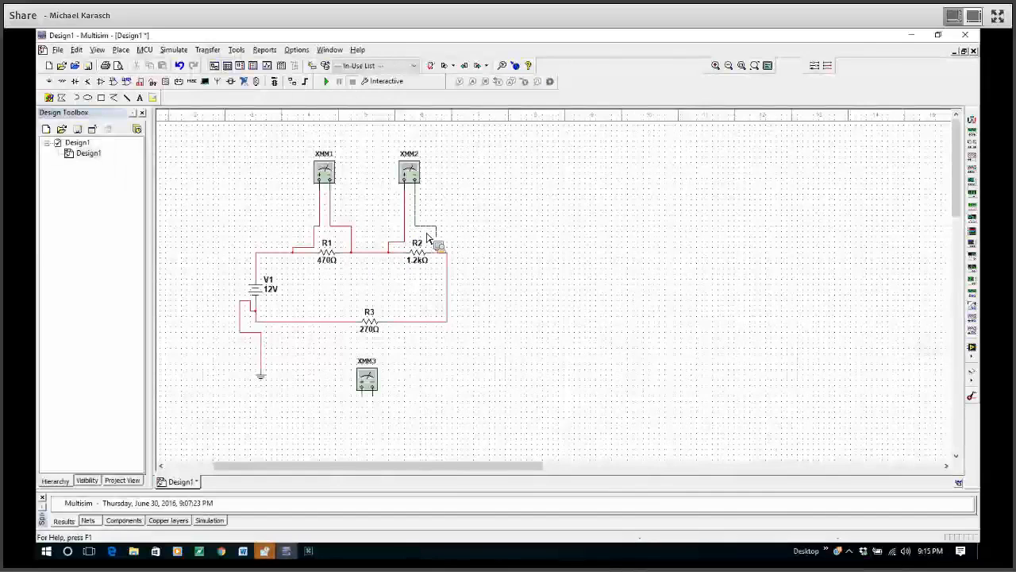
pyautogui.press('Escape')
pyautogui.click(445, 255)
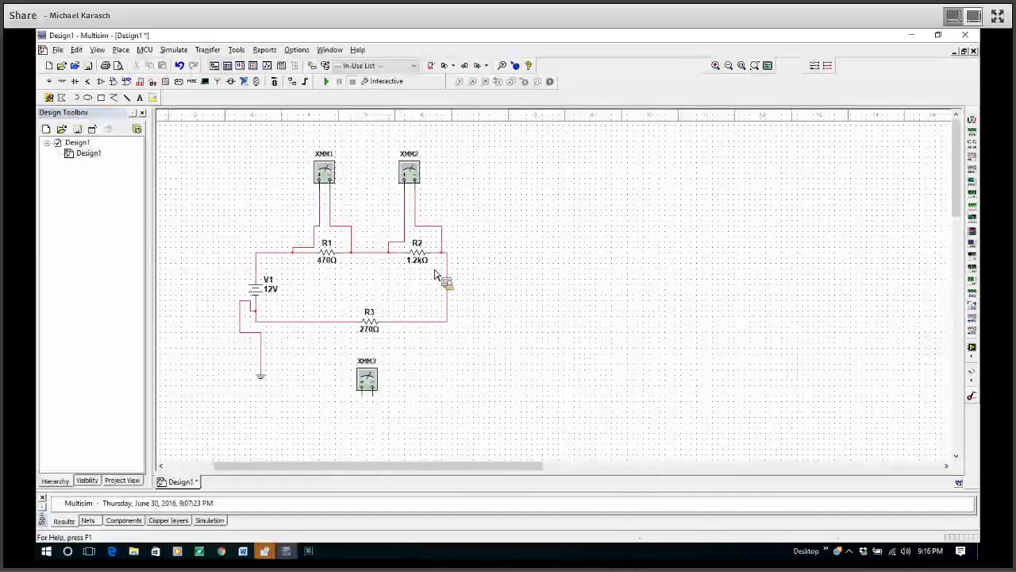
# Connect multimeter XMM3 across R3, with its positive terminal on the R2 side and its negative on the V1 side.
pyautogui.click(364, 393)
pyautogui.click(410, 322)
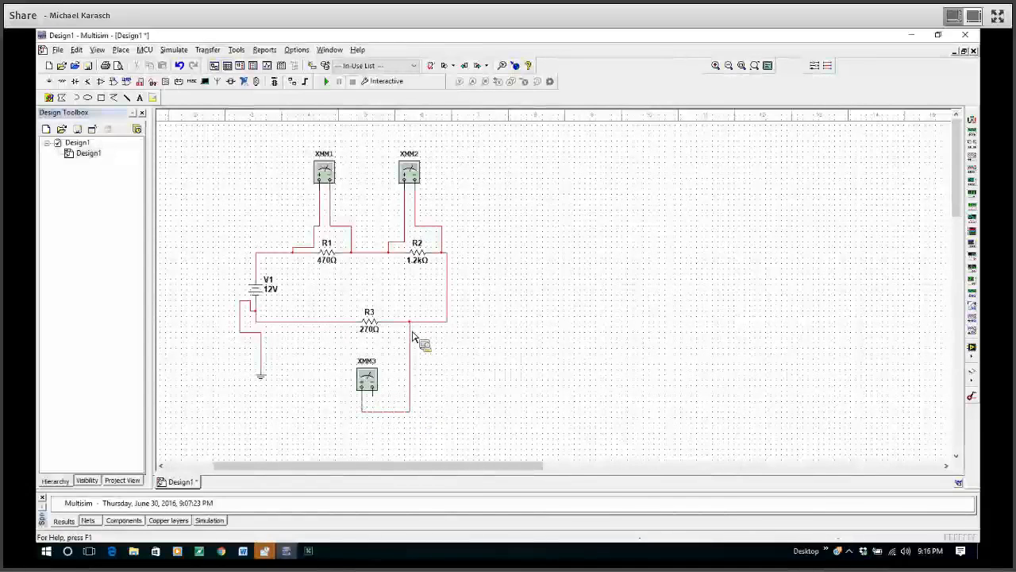
pyautogui.click(373, 397)
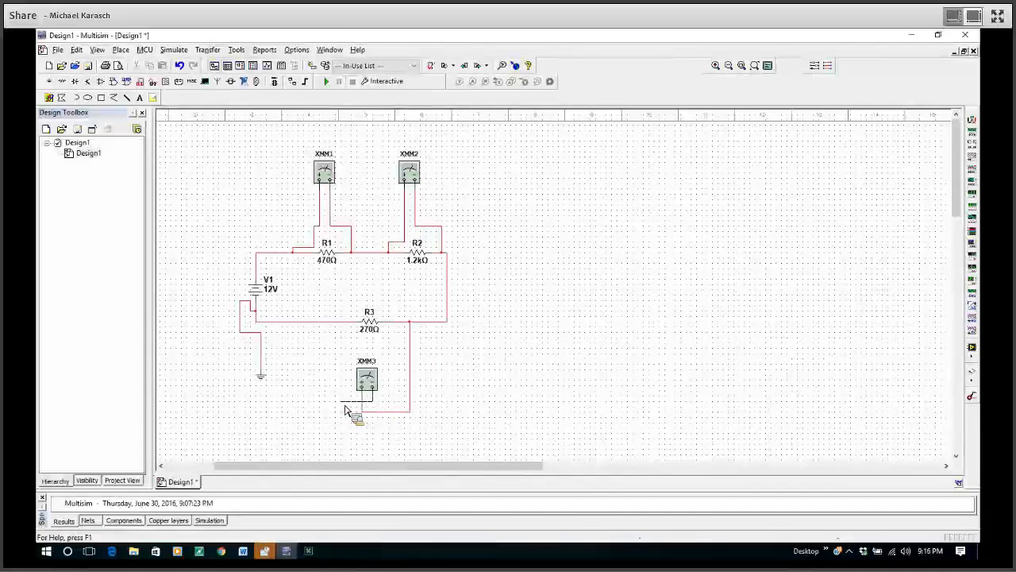
pyautogui.click(332, 323)
pyautogui.click(343, 327)
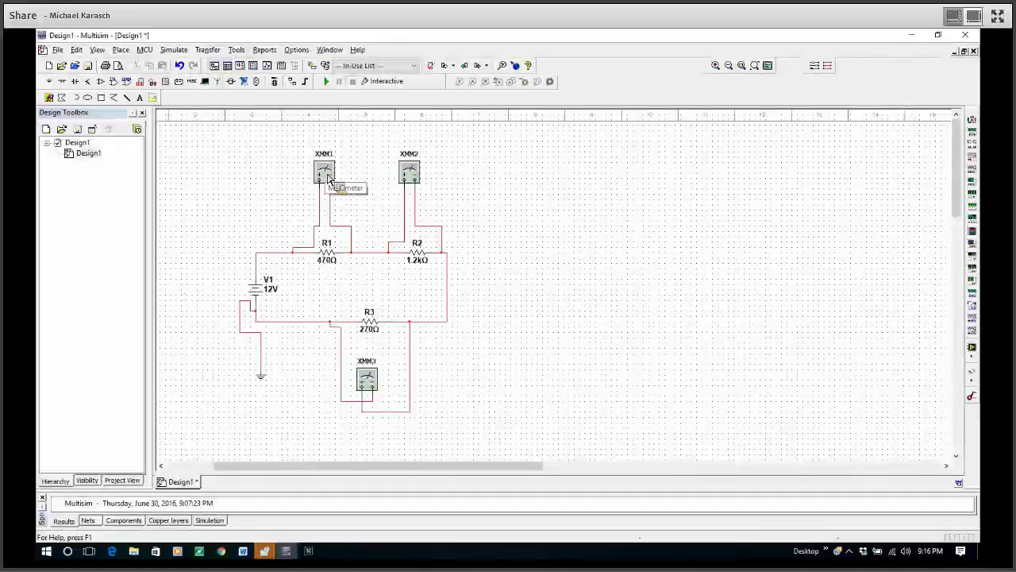
# Open the readout windows of XMM1, XMM2 and XMM3 and place each one beside its own meter, clear of the circuit.
pyautogui.doubleClick(326, 173)
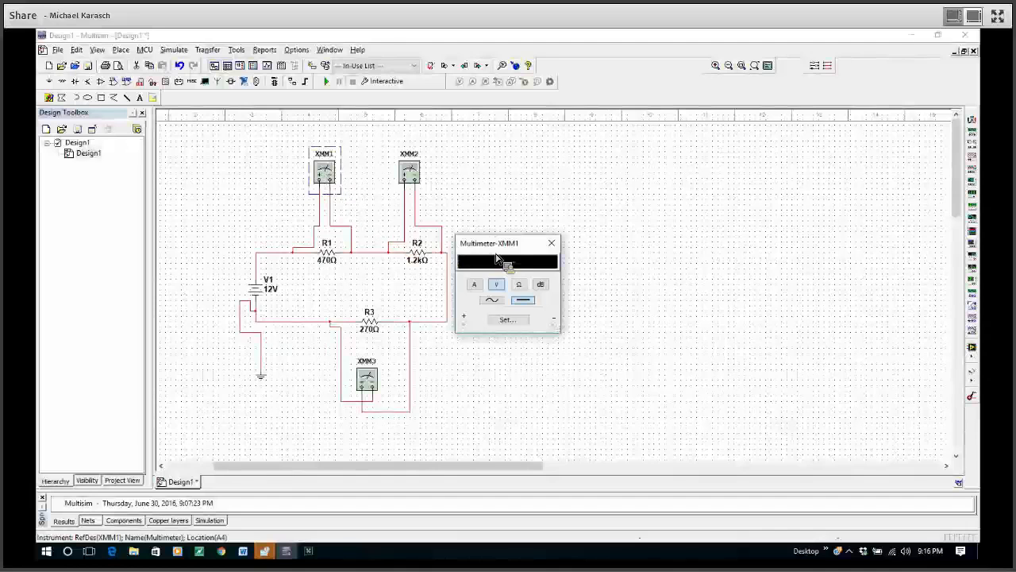
pyautogui.moveTo(498, 255); pyautogui.dragTo(244, 157)
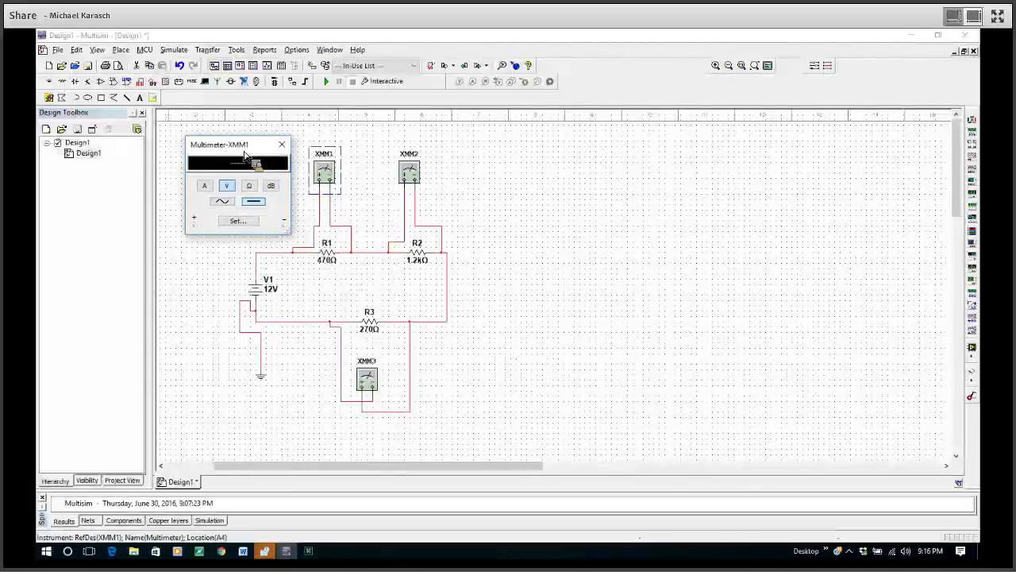
pyautogui.doubleClick(408, 176)
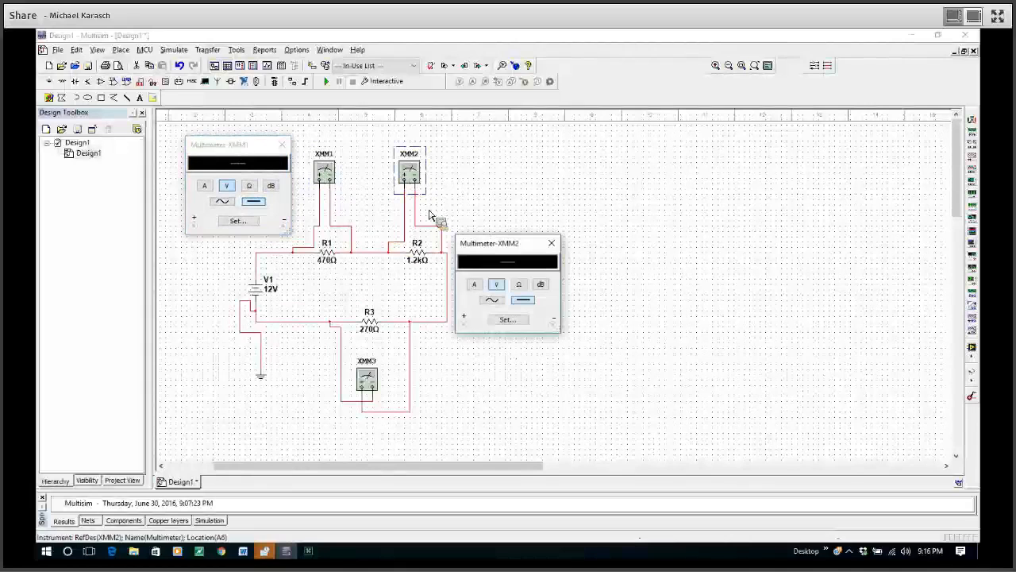
pyautogui.moveTo(501, 255); pyautogui.dragTo(509, 172)
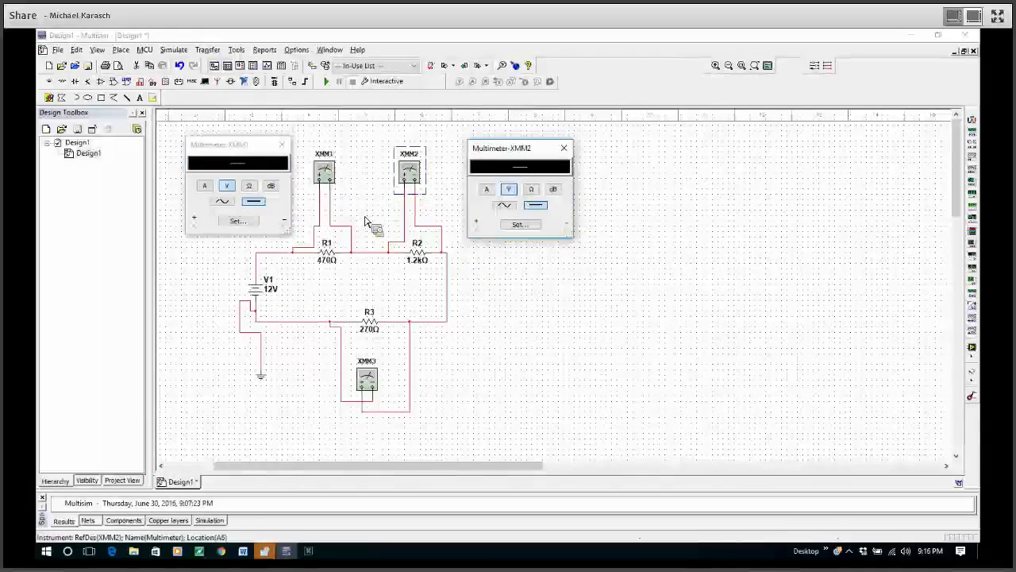
pyautogui.doubleClick(356, 381)
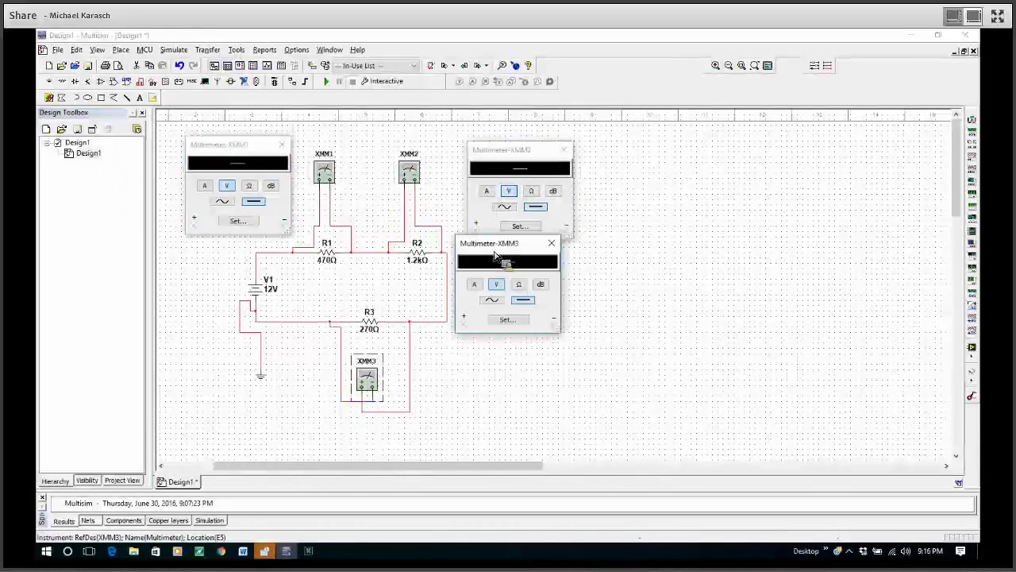
pyautogui.moveTo(494, 263); pyautogui.dragTo(487, 372)
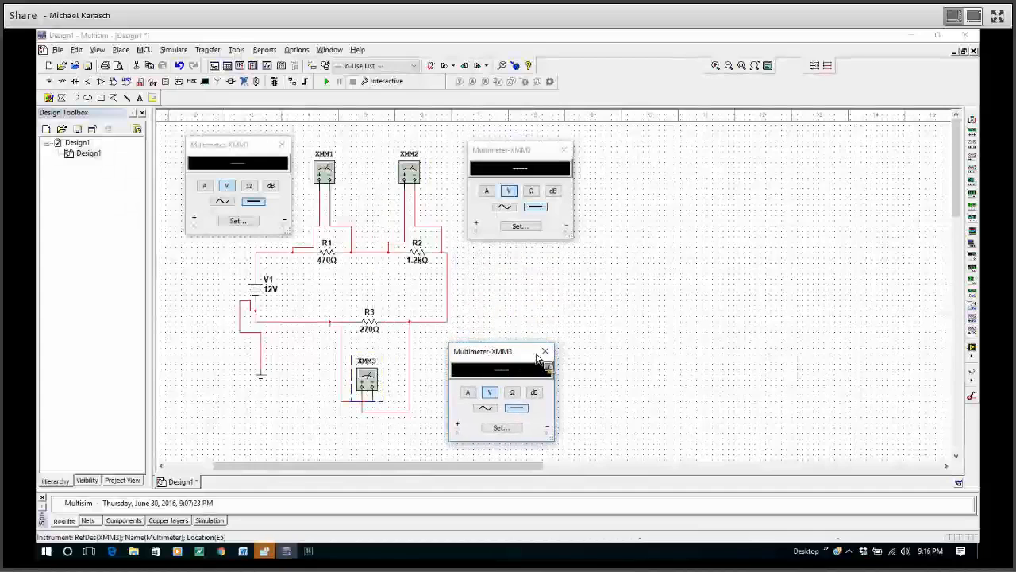
# Set multimeters XMM1, XMM2 and XMM3 to DC measurement.
pyautogui.click(255, 204)
pyautogui.click(540, 208)
pyautogui.click(517, 409)
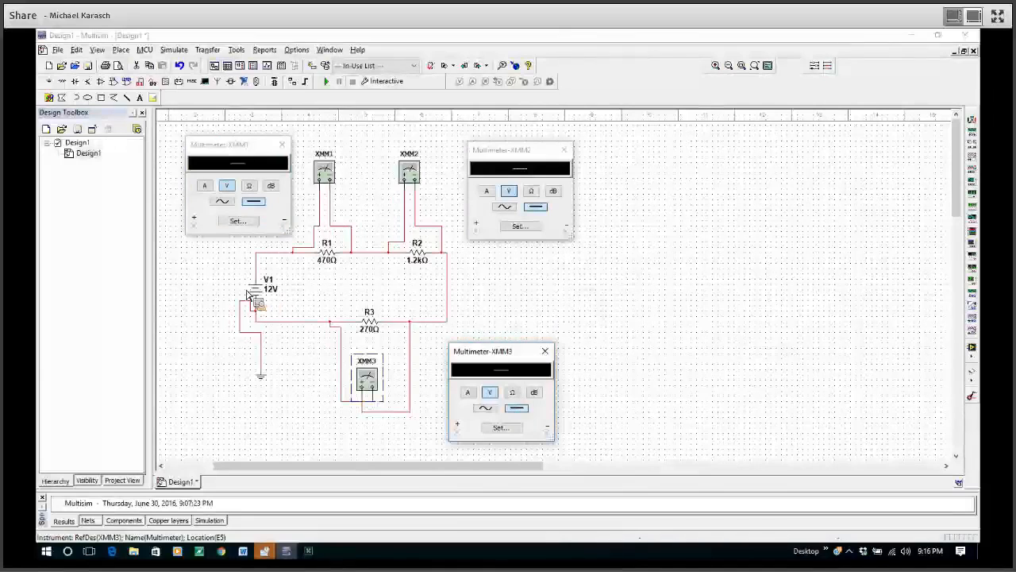
# Try the current and resistance modes on XMM1, and return it to voltage measurement.
pyautogui.click(205, 185)
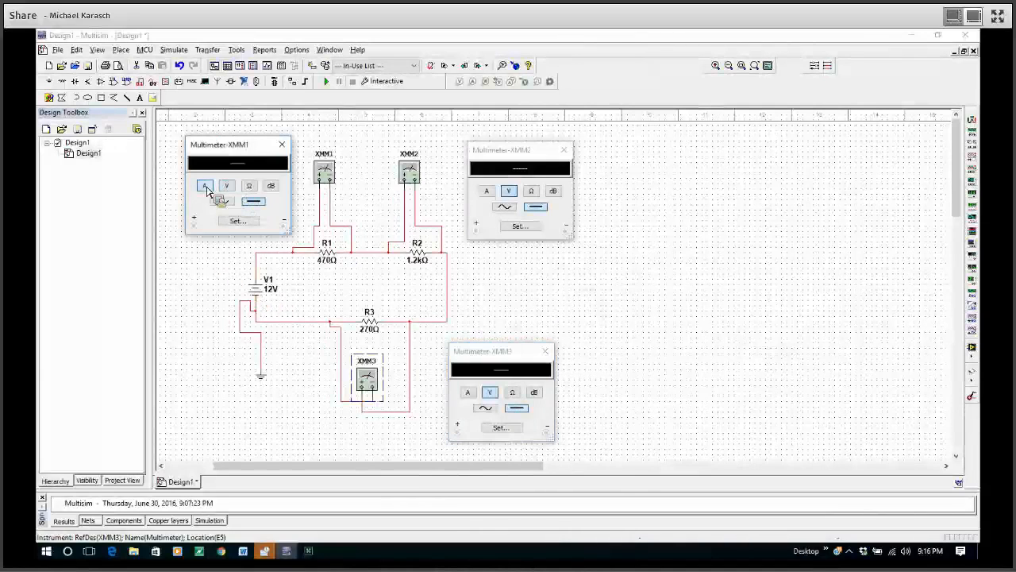
pyautogui.click(253, 186)
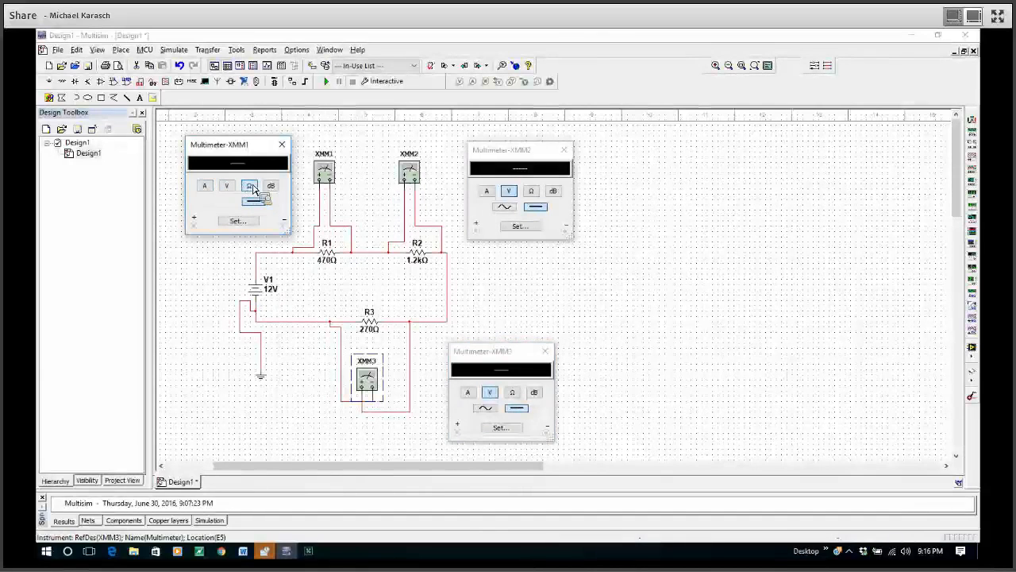
pyautogui.click(227, 186)
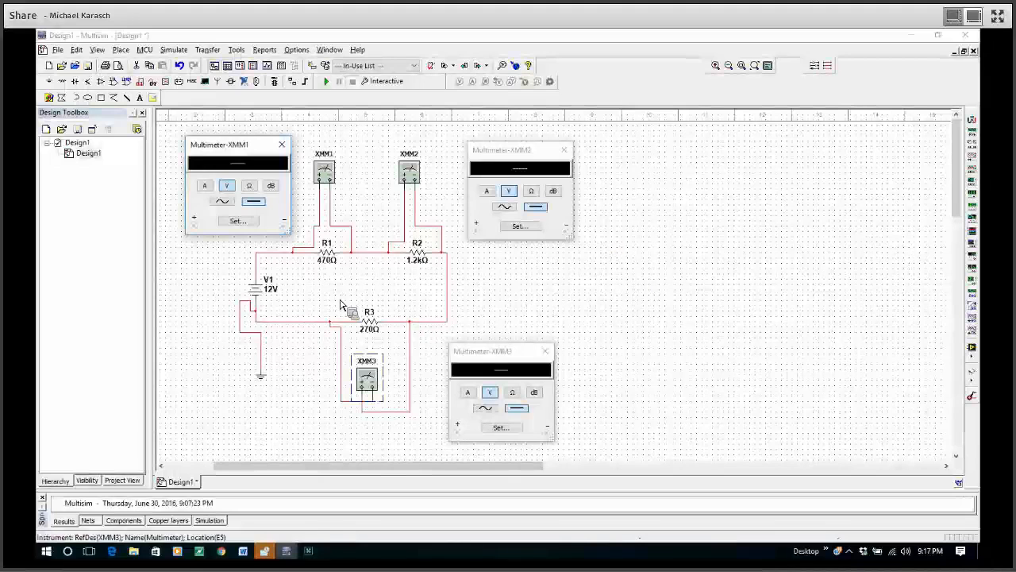
# Set the voltage of source V1 to 9 V.
pyautogui.doubleClick(257, 295)
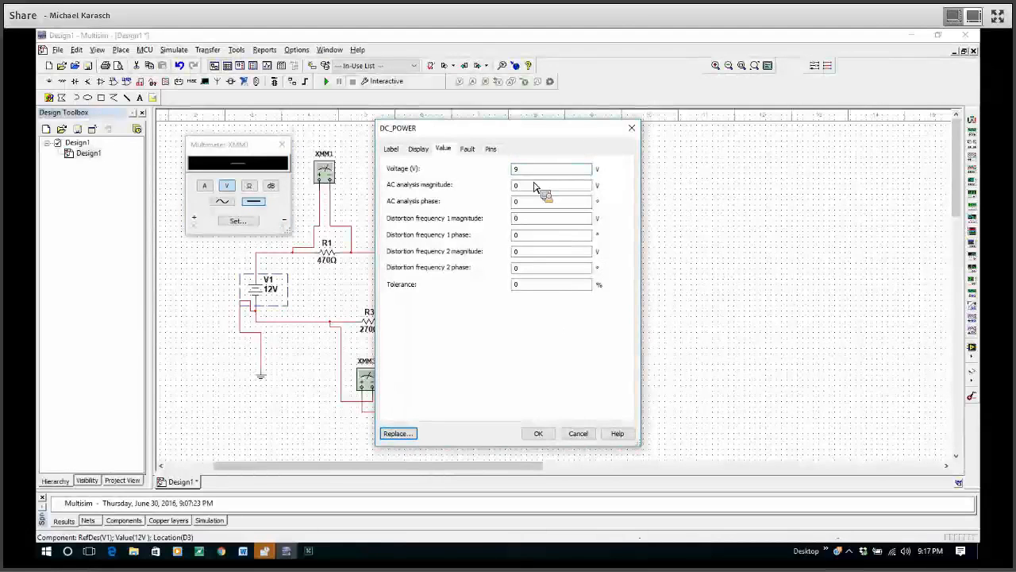
pyautogui.click(543, 435)
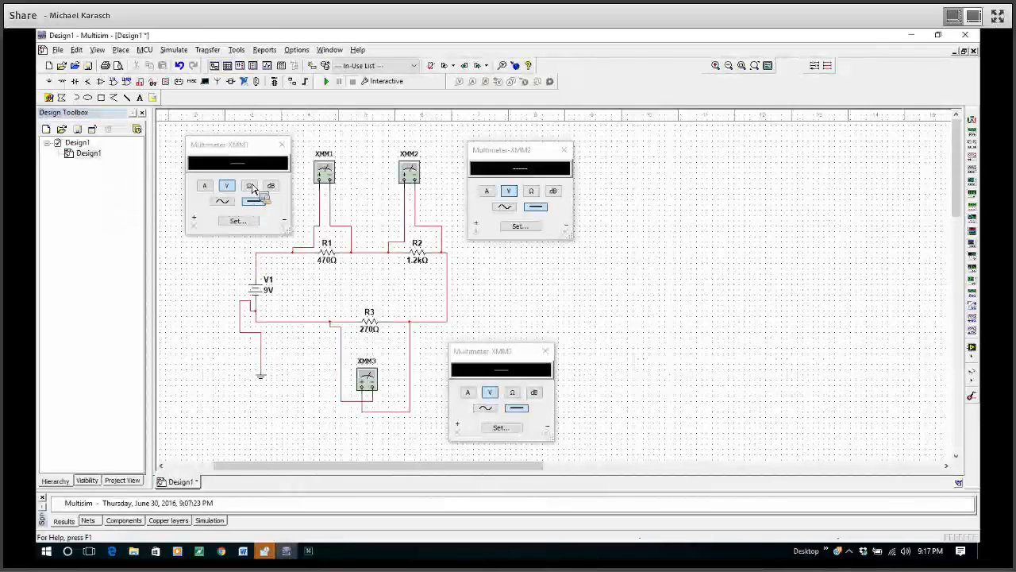
# Run the simulation to read the voltage across each resistor on the three multimeters, and stop it.
pyautogui.click(329, 84)
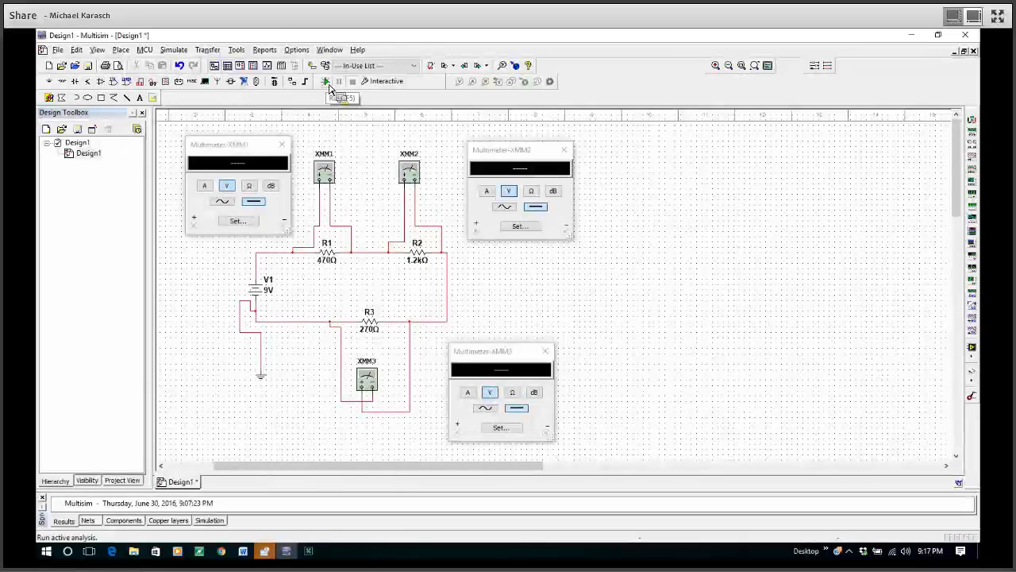
pyautogui.click(328, 84)
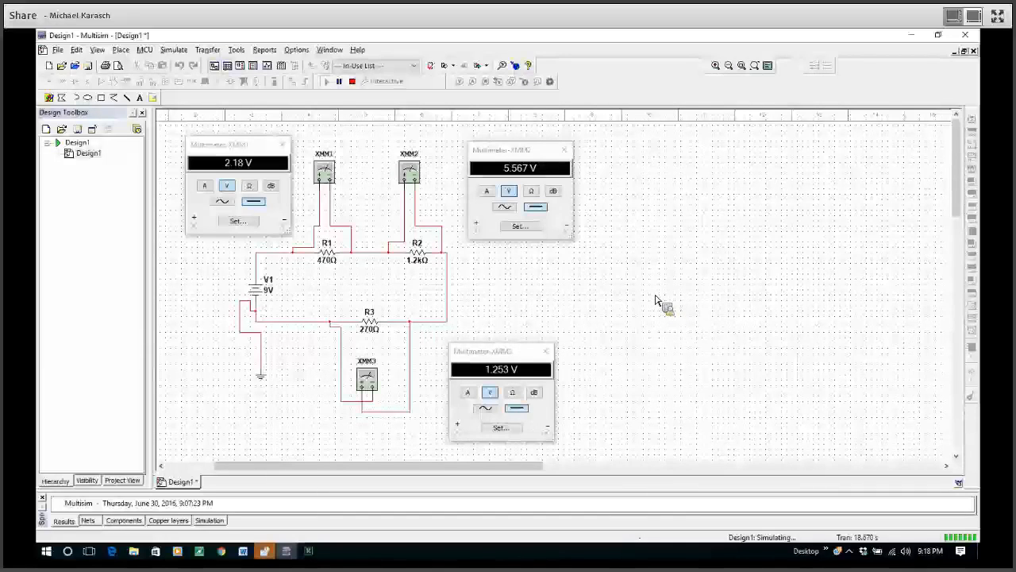
pyautogui.click(352, 83)
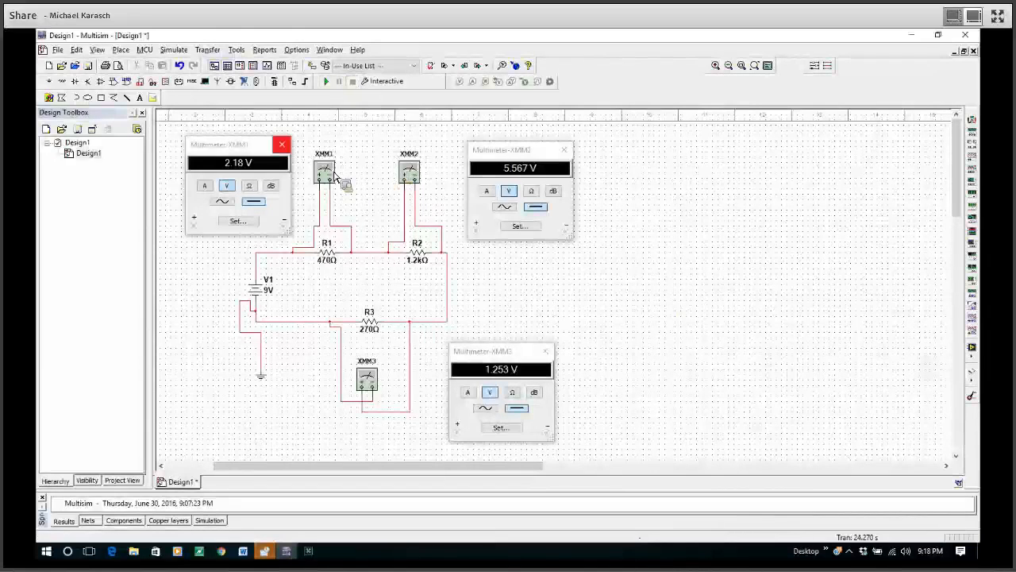
# Close the readout windows of all three multimeters.
pyautogui.click(281, 147)
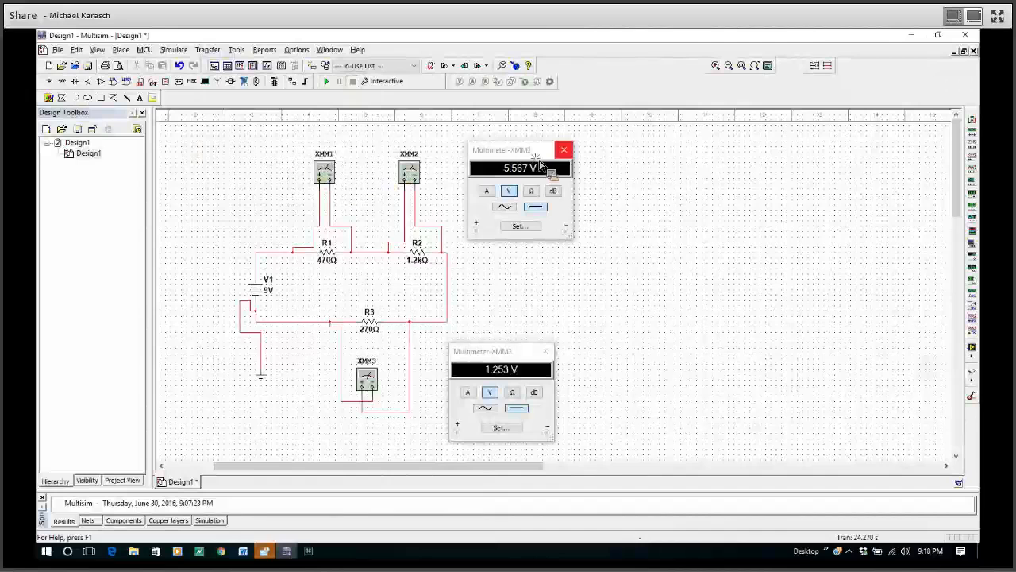
pyautogui.click(564, 150)
pyautogui.click(546, 351)
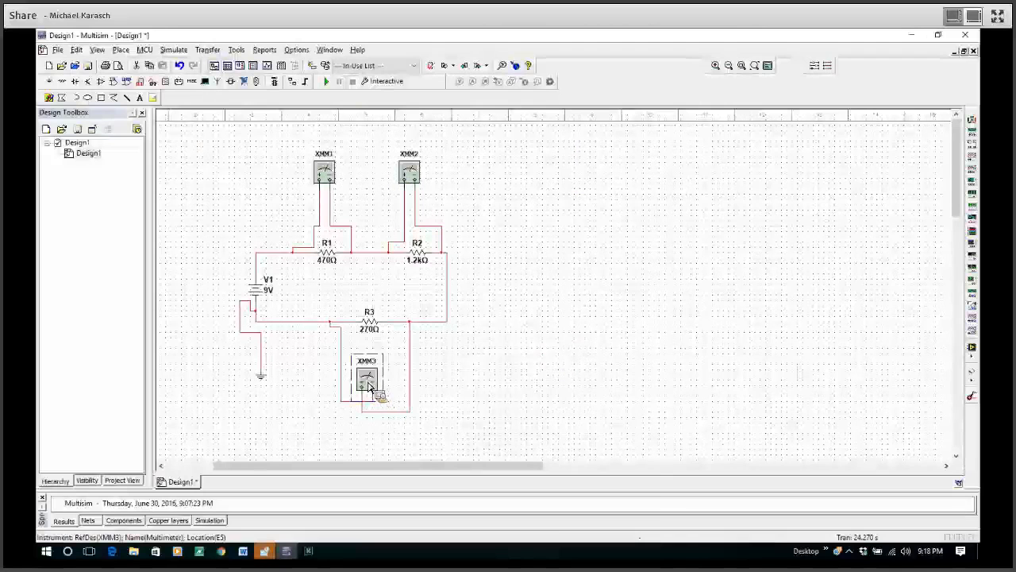
# Delete multimeters XMM3 and XMM2 from the schematic.
pyautogui.rightClick(367, 384)
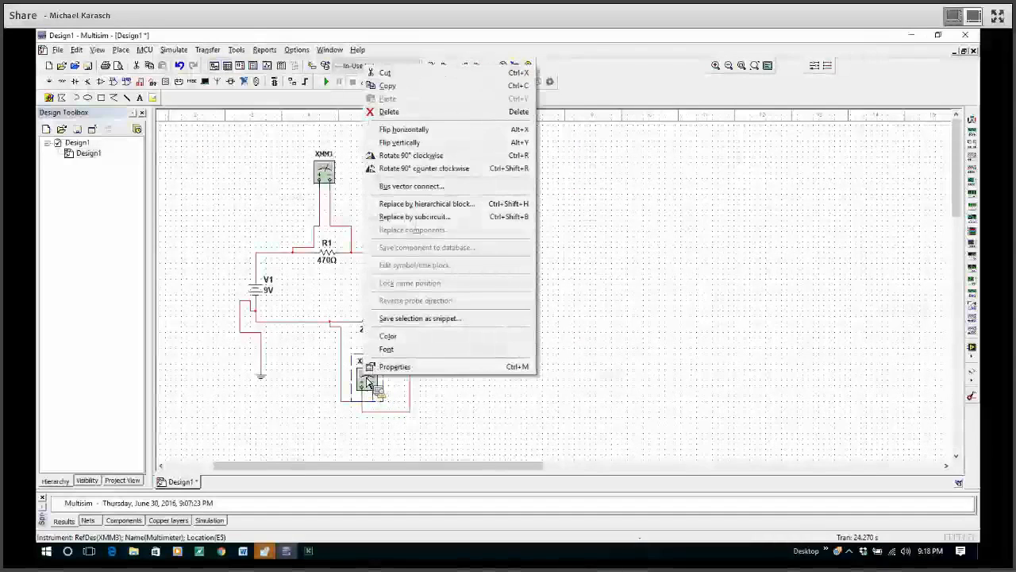
pyautogui.click(386, 115)
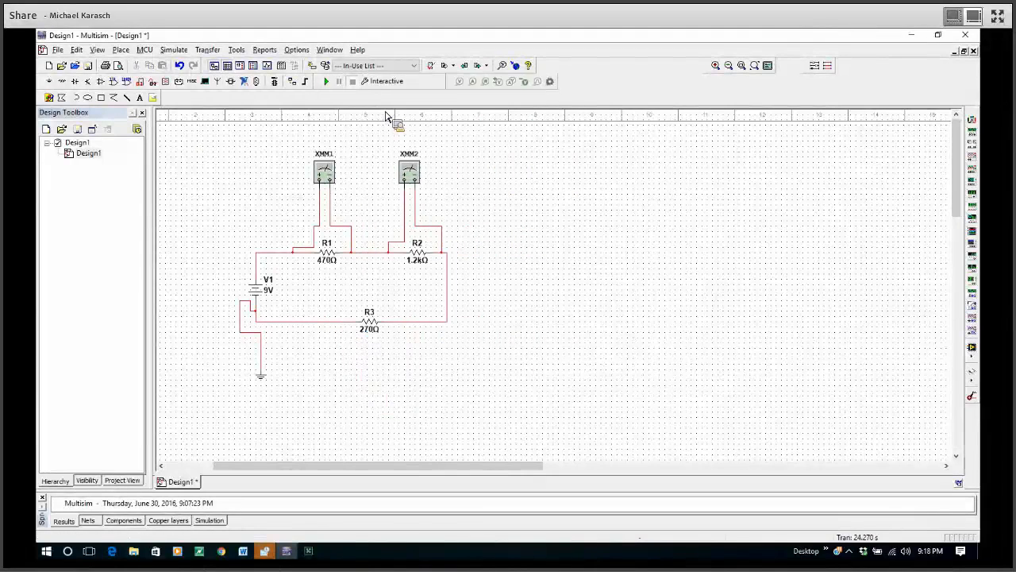
pyautogui.rightClick(410, 175)
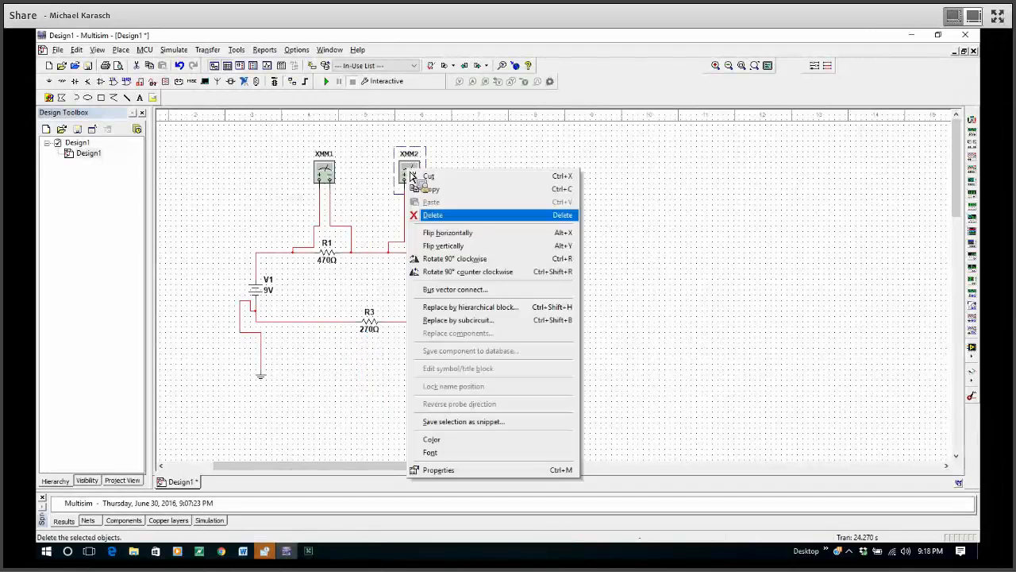
pyautogui.click(433, 216)
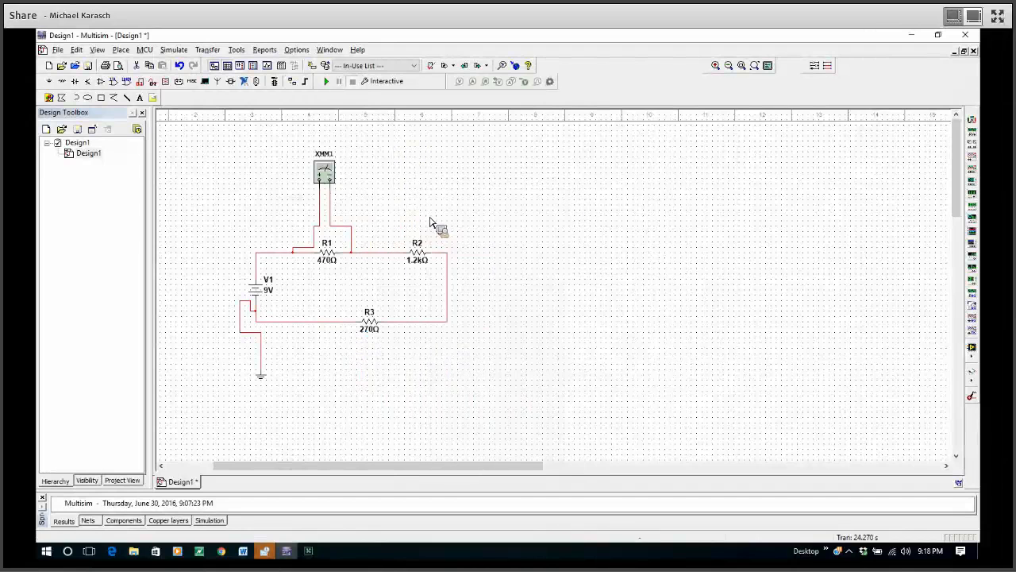
# Delete both wires connecting XMM1 to the two ends of R1.
pyautogui.click(332, 220)
pyautogui.rightClick(333, 221)
pyautogui.click(355, 222)
pyautogui.click(323, 222)
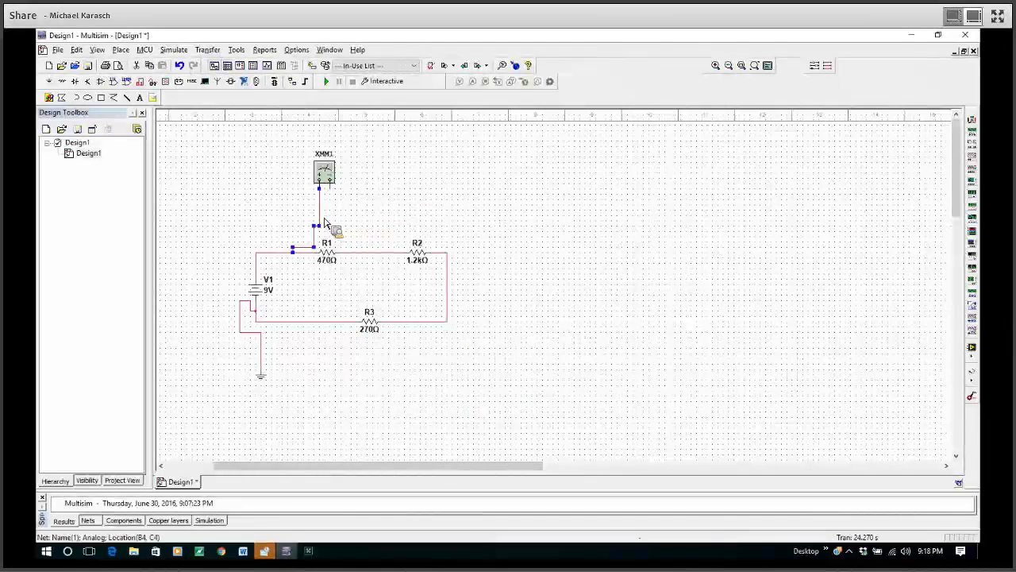
pyautogui.rightClick(327, 224)
pyautogui.click(344, 221)
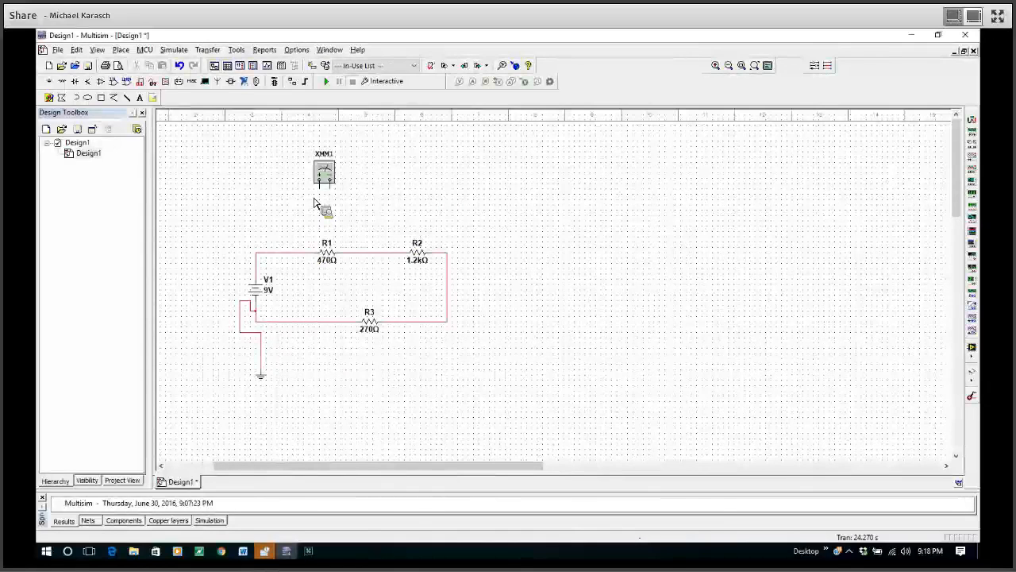
# Replace the wire between V1 and R1 with XMM1 in series, its positive terminal to V1's top and its negative to R1's left end.
pyautogui.click(277, 257)
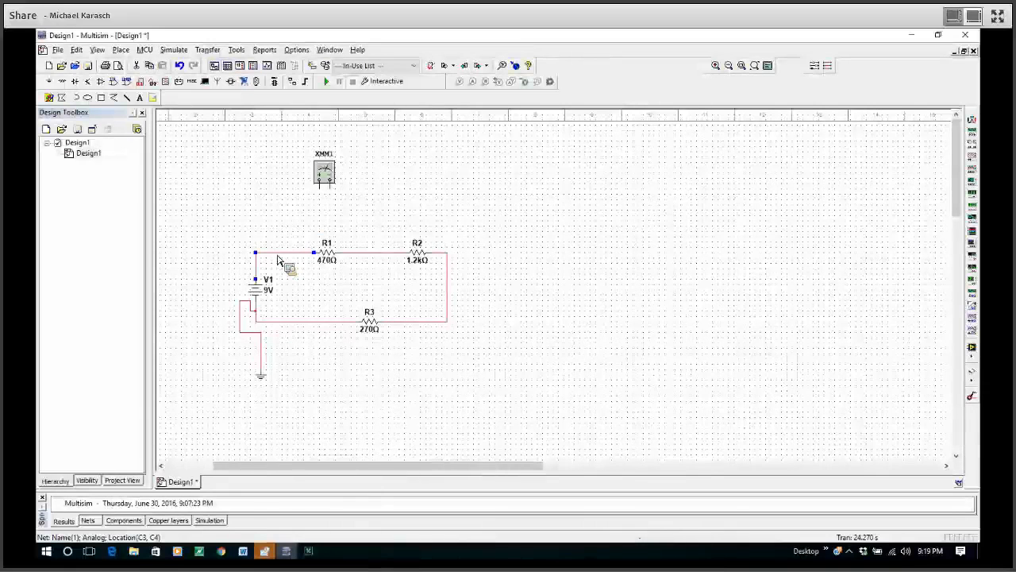
pyautogui.press('Delete')
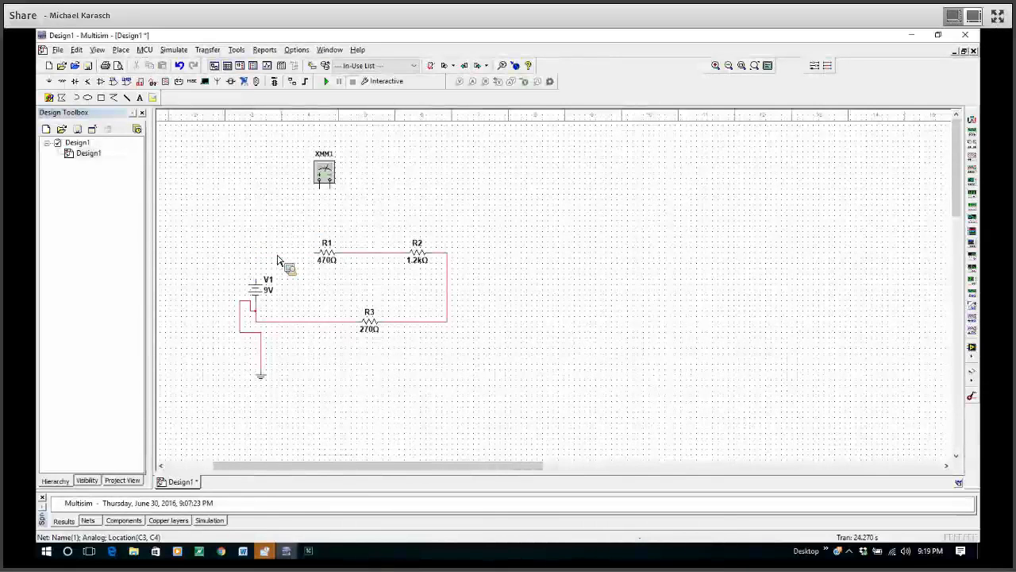
pyautogui.click(322, 192)
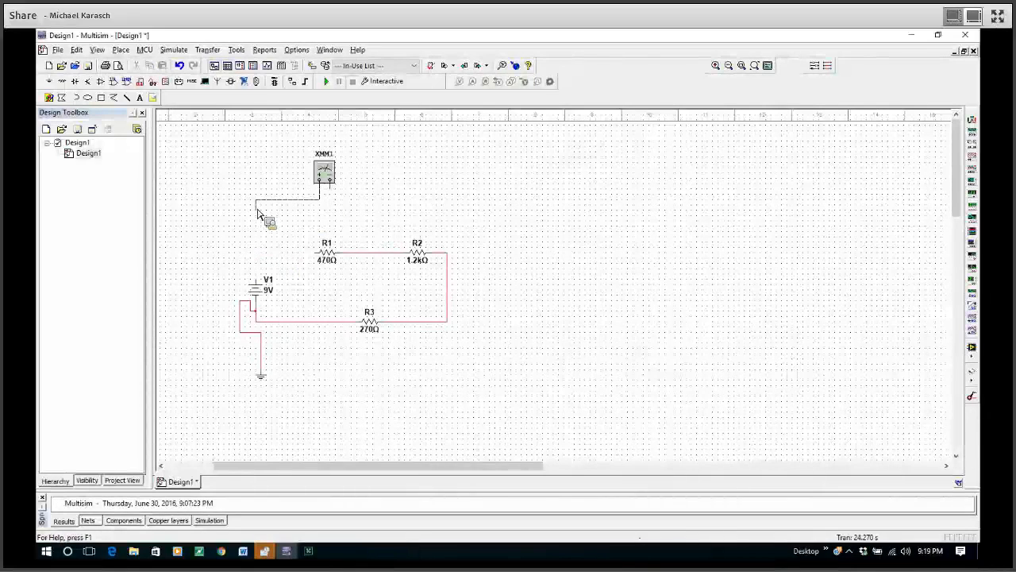
pyautogui.click(255, 279)
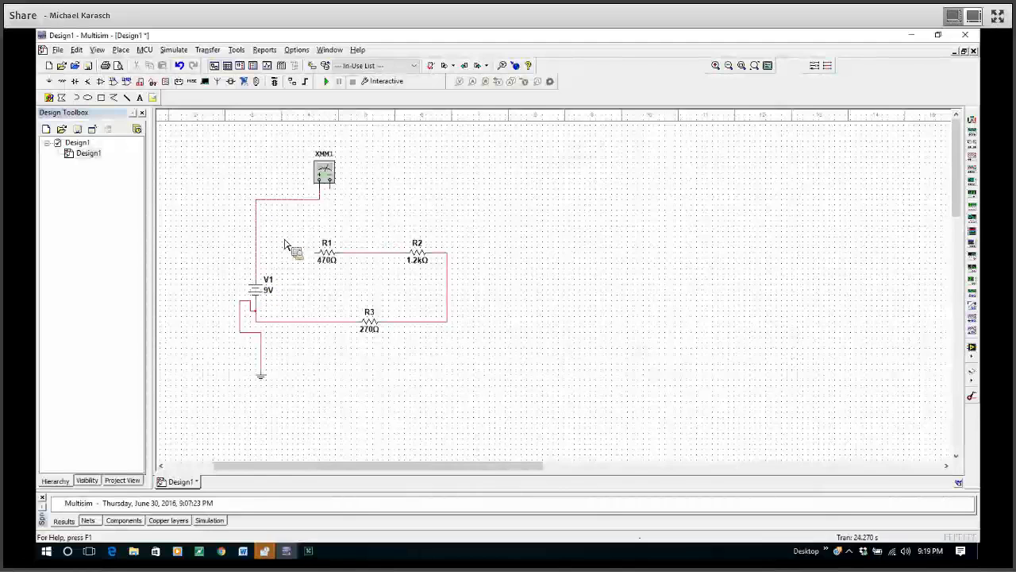
pyautogui.click(329, 184)
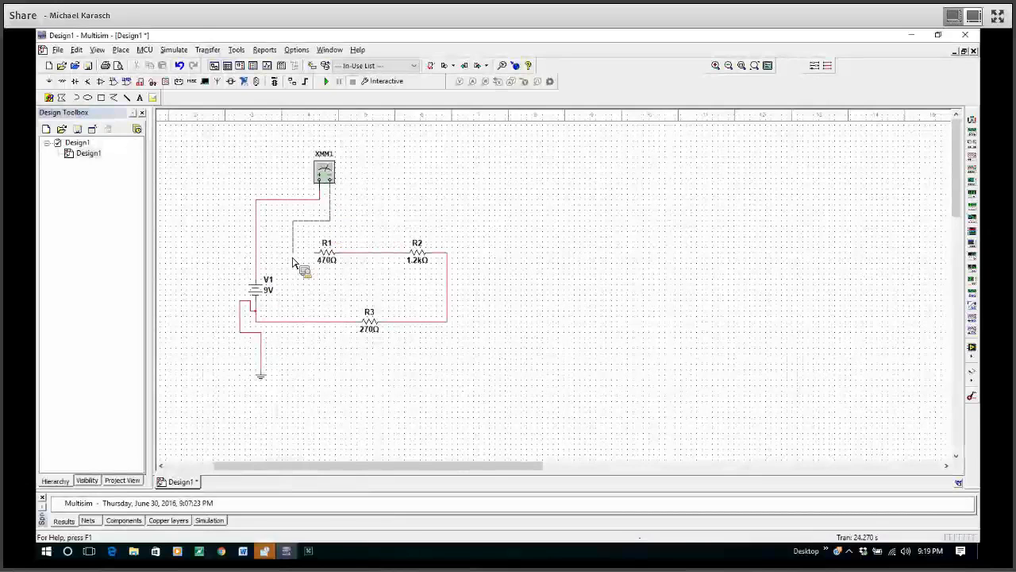
pyautogui.click(316, 258)
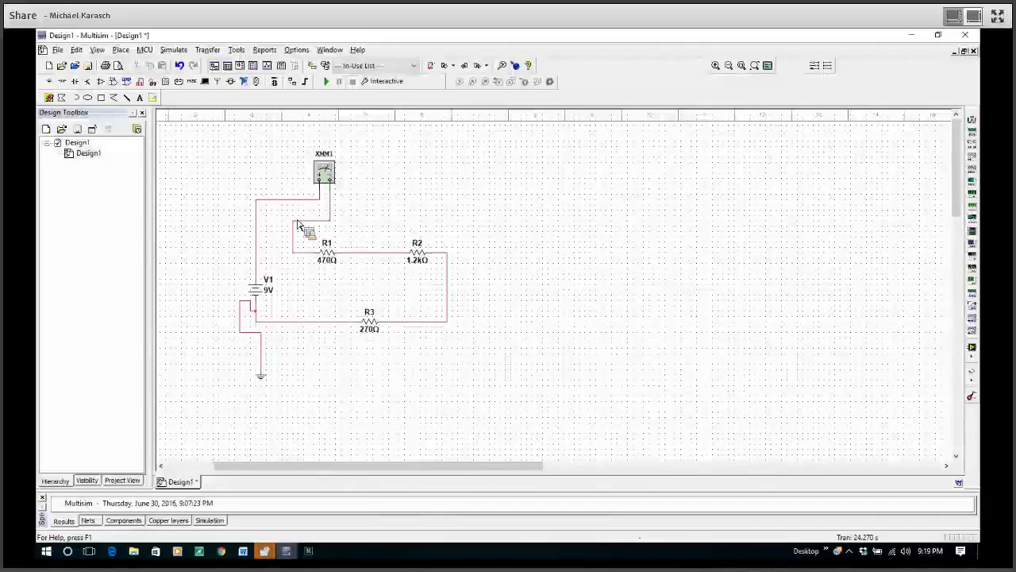
# Open XMM1's readout window, set the meter to measure current in amperes, and move the window farther from the meter.
pyautogui.doubleClick(327, 177)
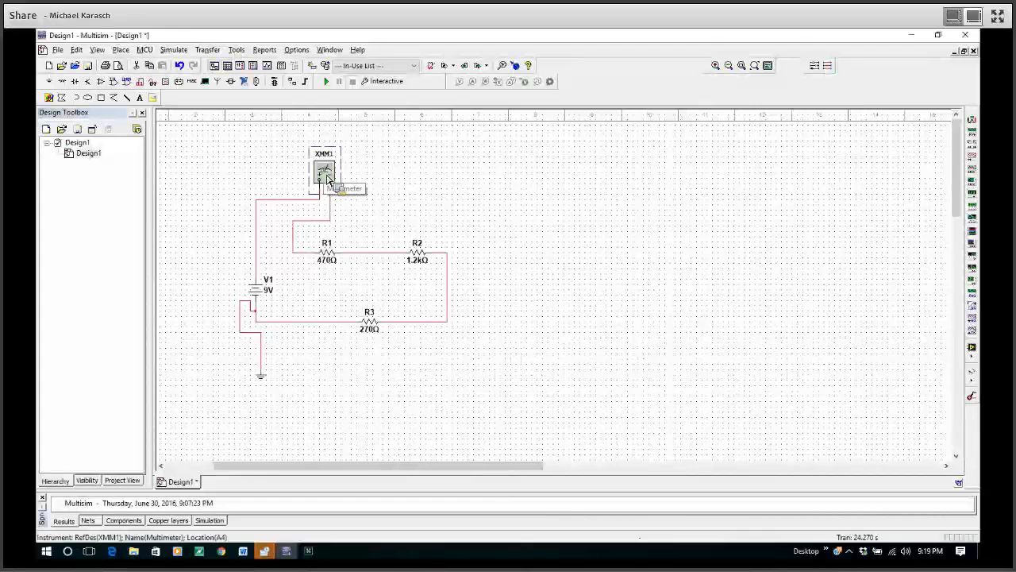
pyautogui.click(203, 187)
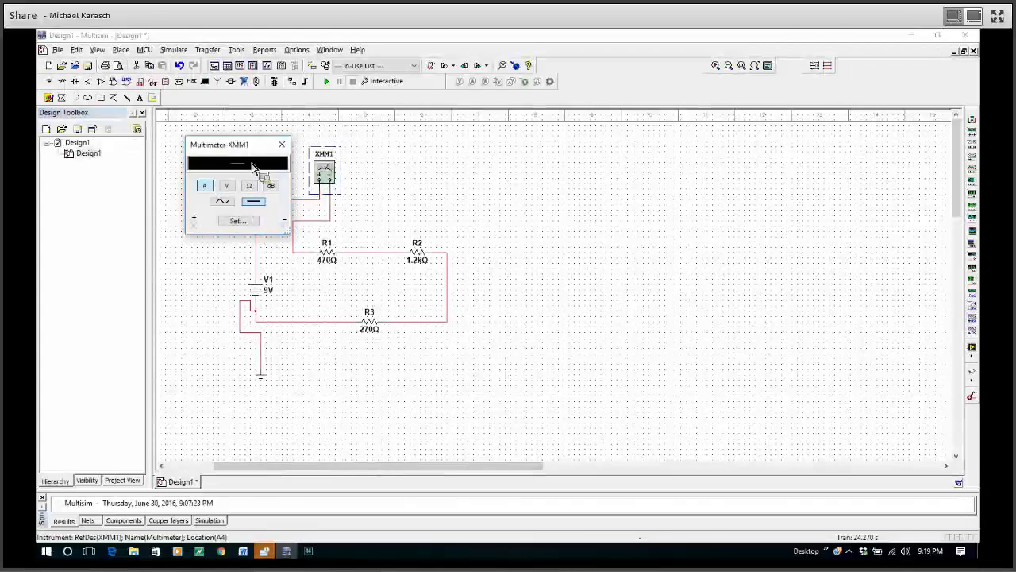
pyautogui.moveTo(256, 162); pyautogui.dragTo(238, 149)
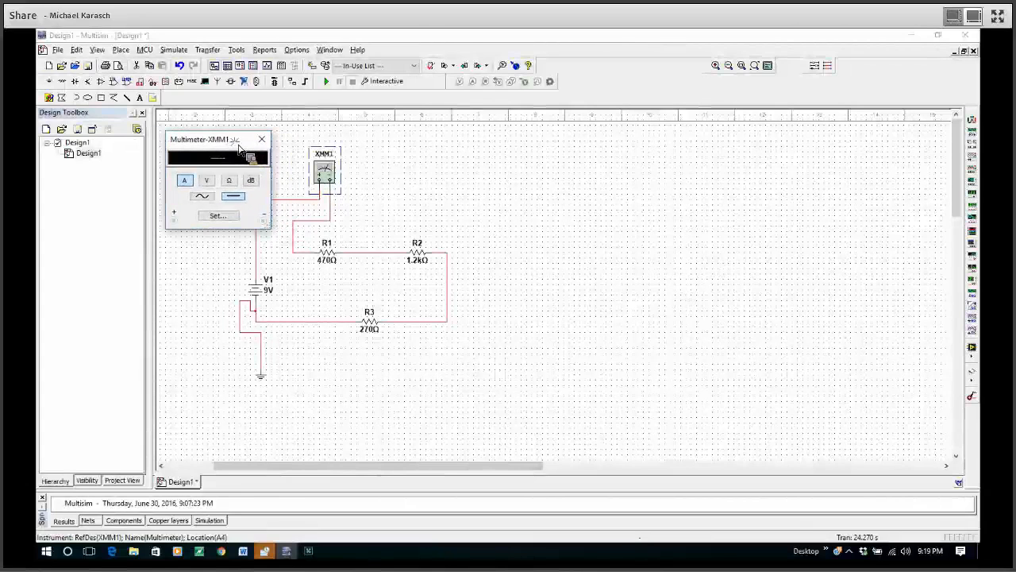
# Run the simulation to measure the circuit's current on XMM1, close its readout window, and stop the simulation.
pyautogui.click(328, 81)
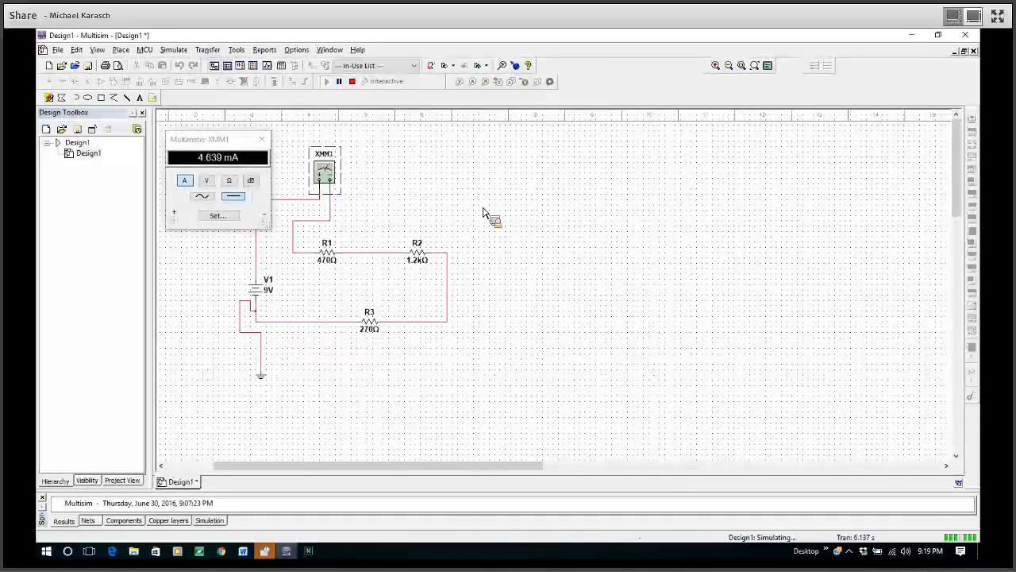
pyautogui.doubleClick(343, 169)
pyautogui.press('Escape')
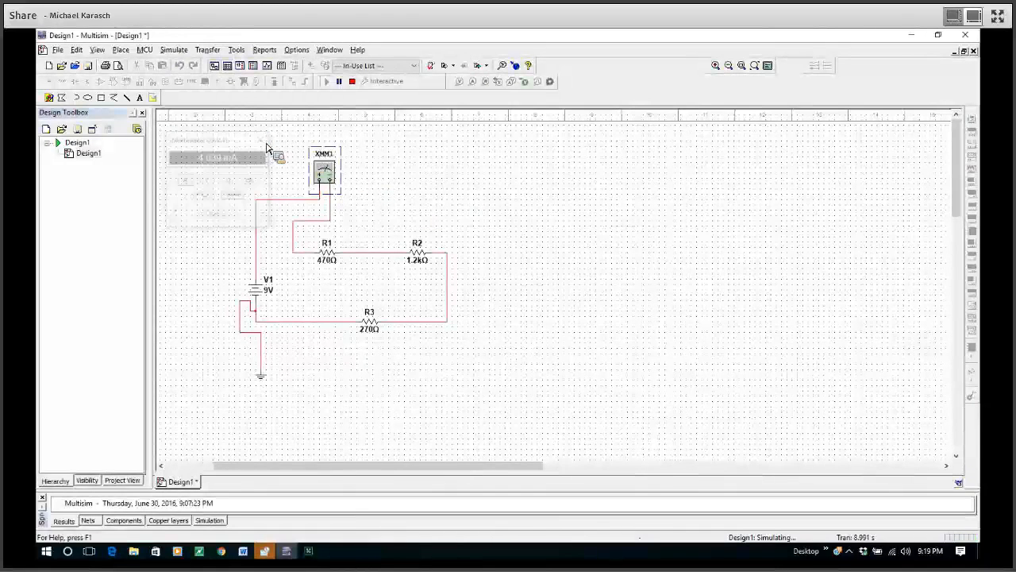
pyautogui.click(352, 81)
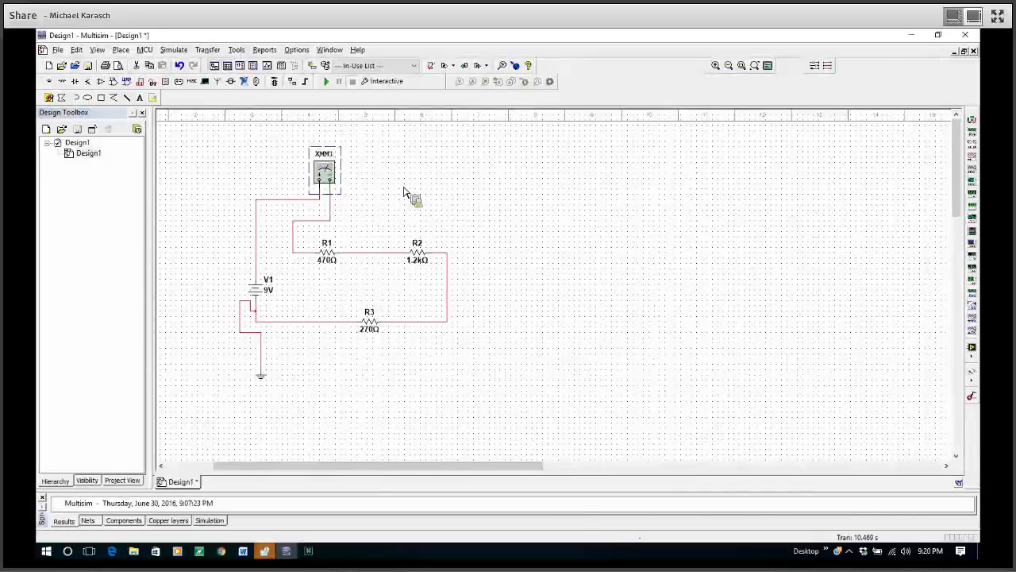
# Delete both wires connected to XMM1 and move the meter down into the space above and between V1 and R1.
pyautogui.click(272, 200)
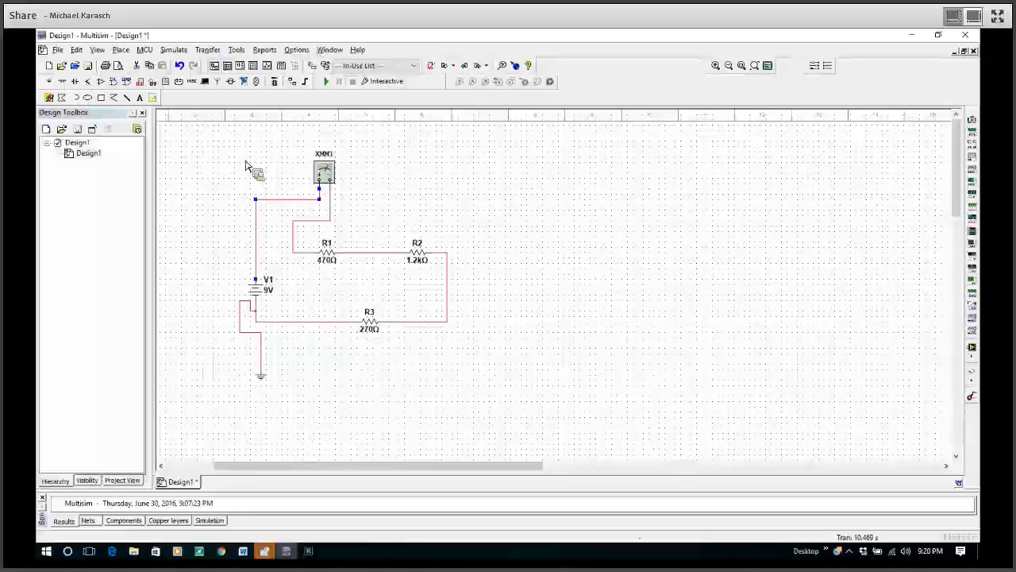
pyautogui.press('Delete')
pyautogui.click(313, 226)
pyautogui.press('Delete')
pyautogui.moveTo(328, 180); pyautogui.dragTo(254, 230)
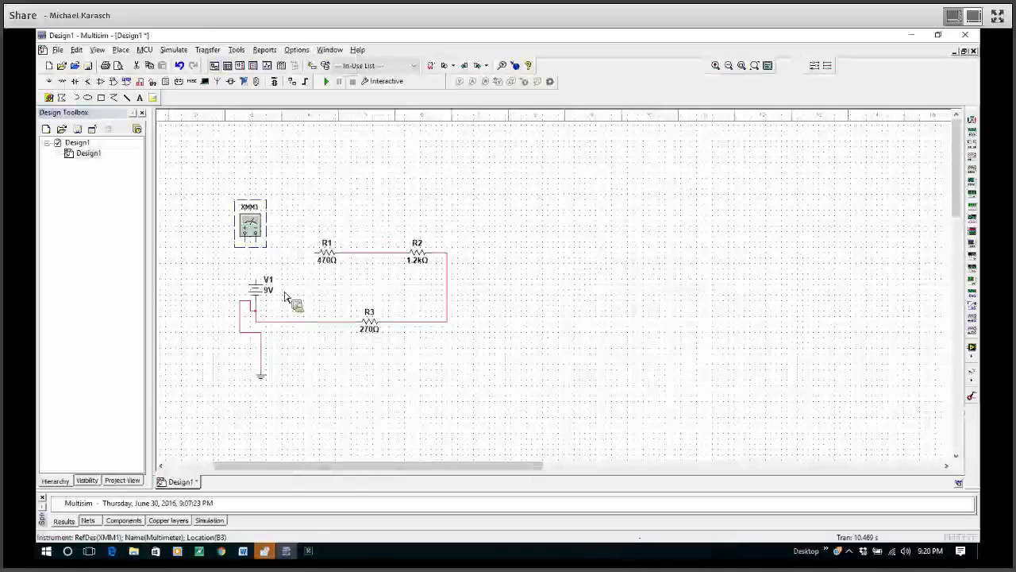
pyautogui.moveTo(253, 224); pyautogui.dragTo(284, 211)
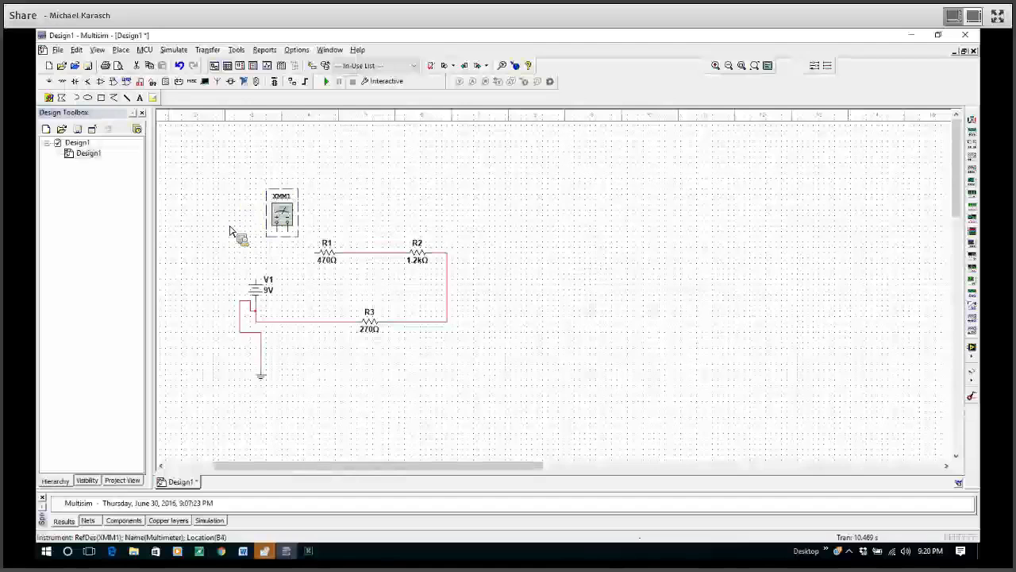
# Wire XMM1's negative terminal to R1's left end and its positive terminal to the wire between V1's bottom and R3.
pyautogui.click(291, 238)
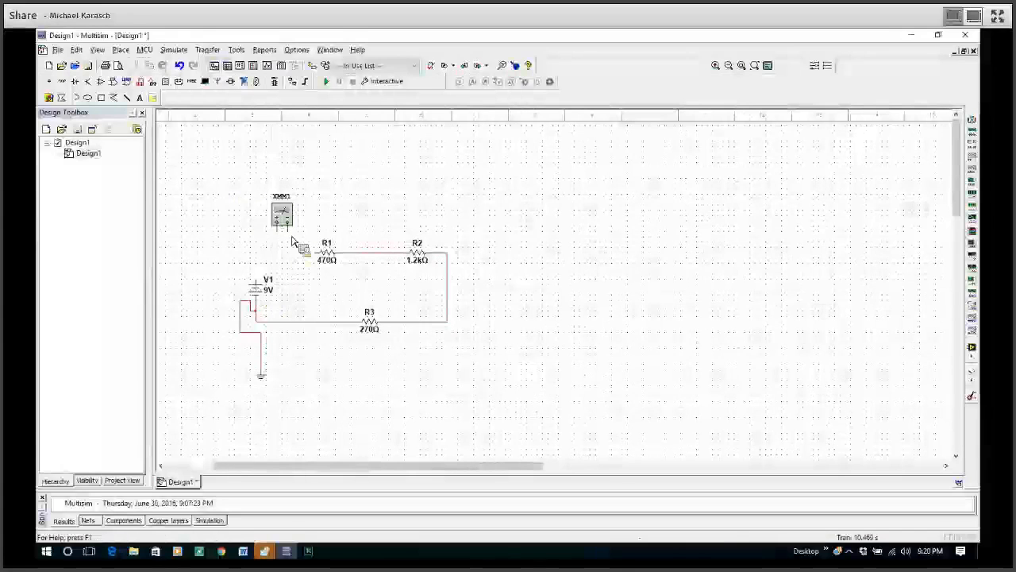
pyautogui.click(287, 226)
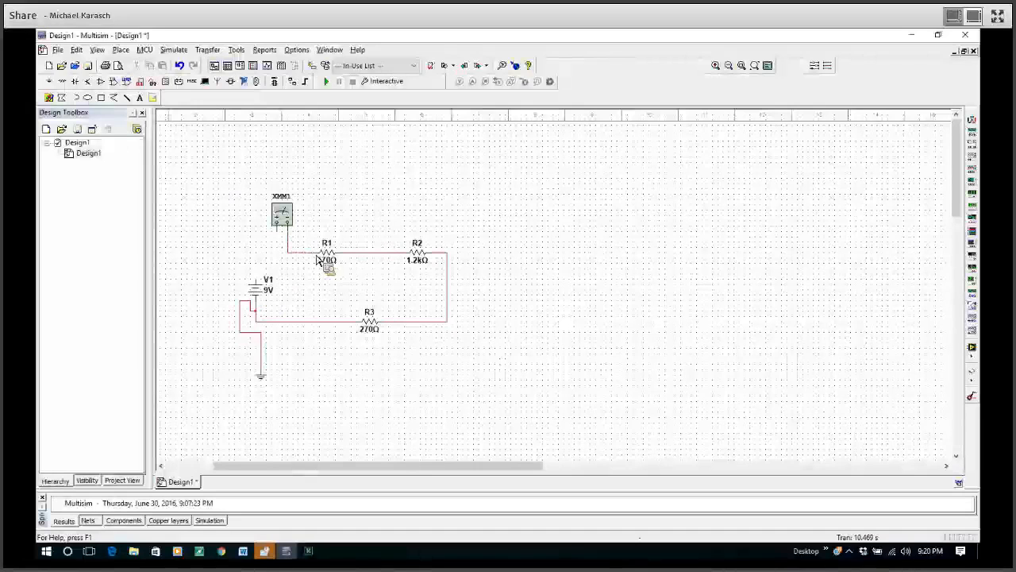
pyautogui.click(278, 227)
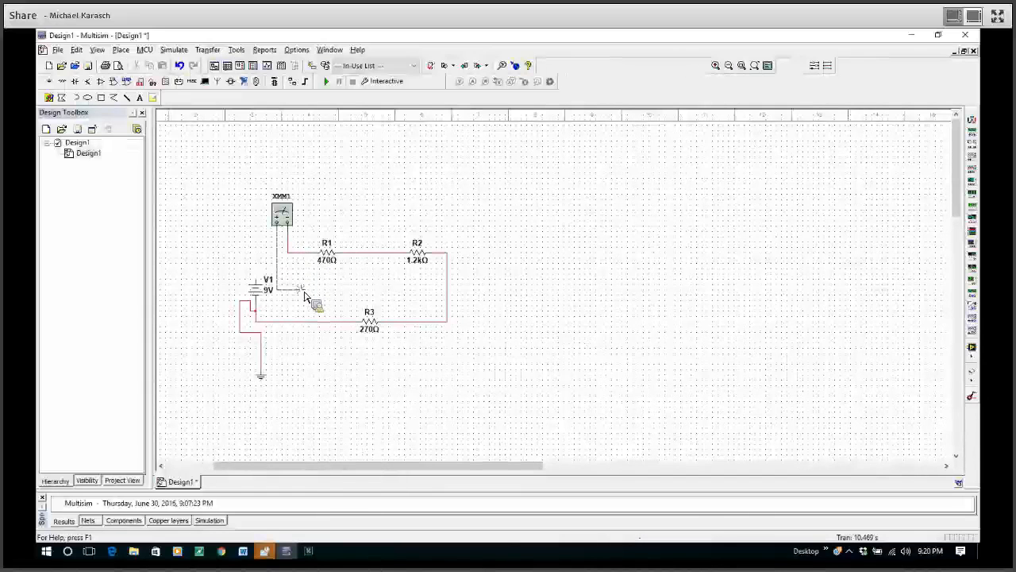
pyautogui.click(305, 322)
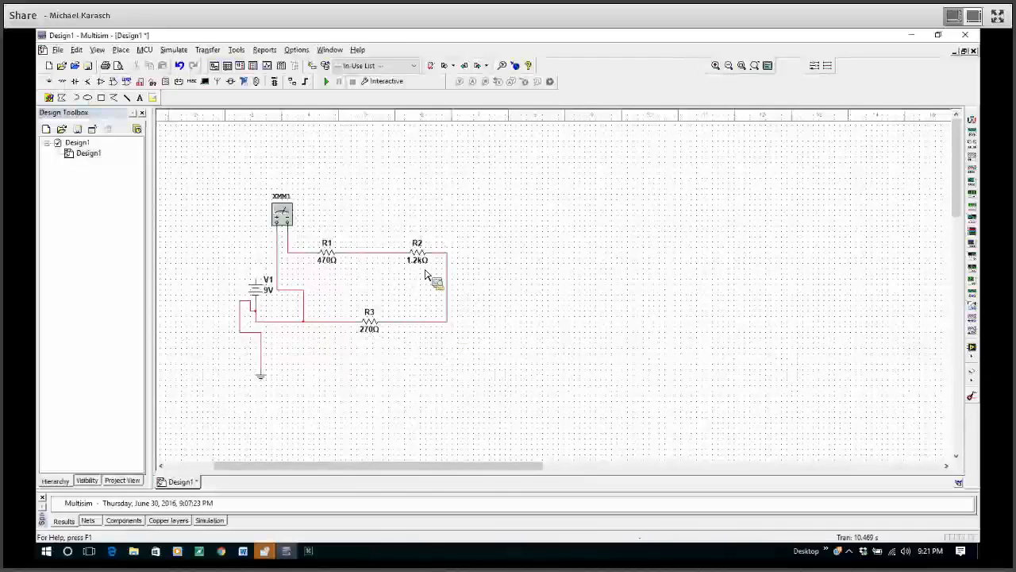
# Set XMM1 to ohms, run the simulation to measure the total resistance, then close the readout window and stop the simulation.
pyautogui.doubleClick(284, 213)
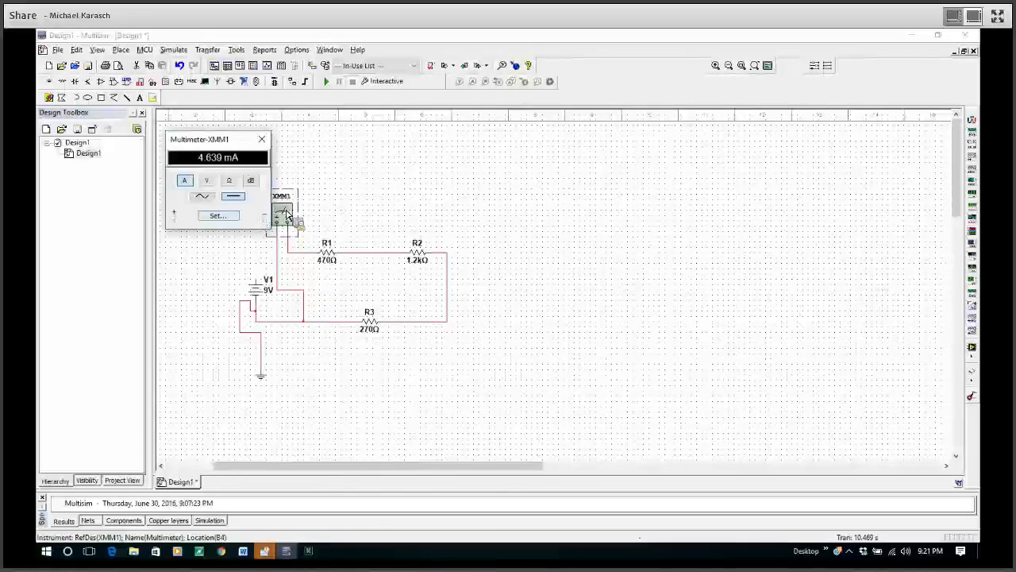
pyautogui.click(229, 180)
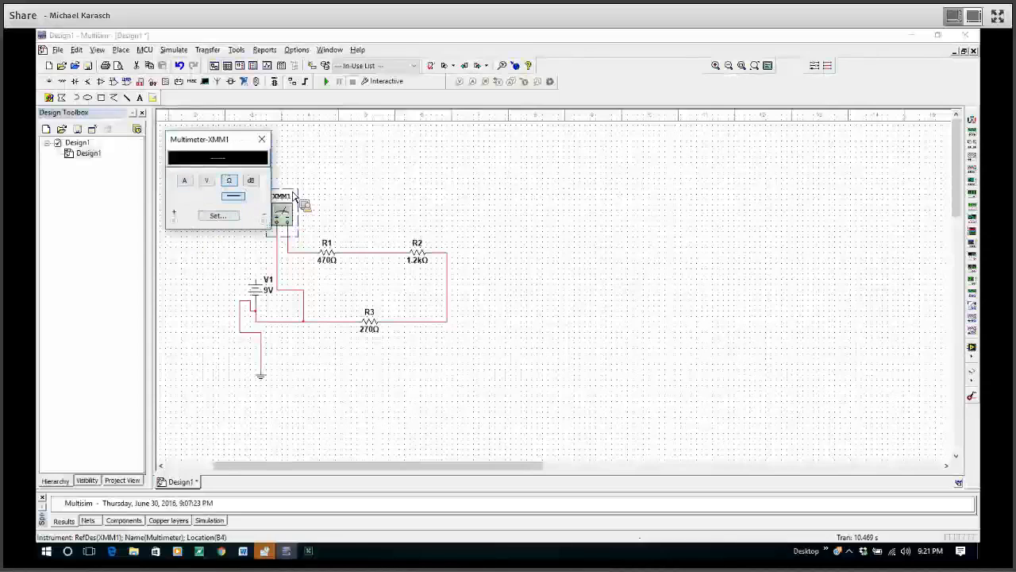
pyautogui.click(327, 83)
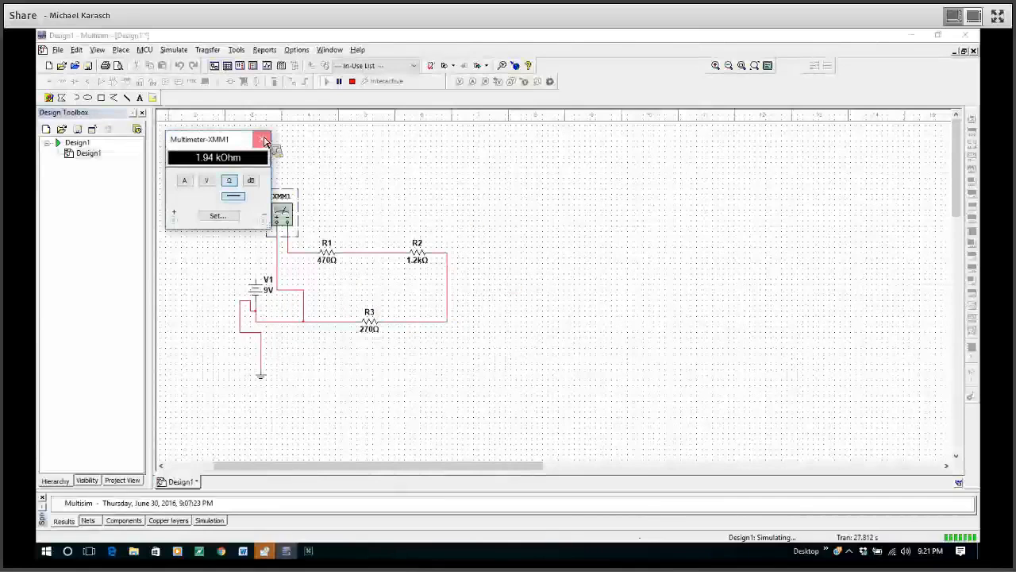
pyautogui.click(262, 140)
pyautogui.click(352, 81)
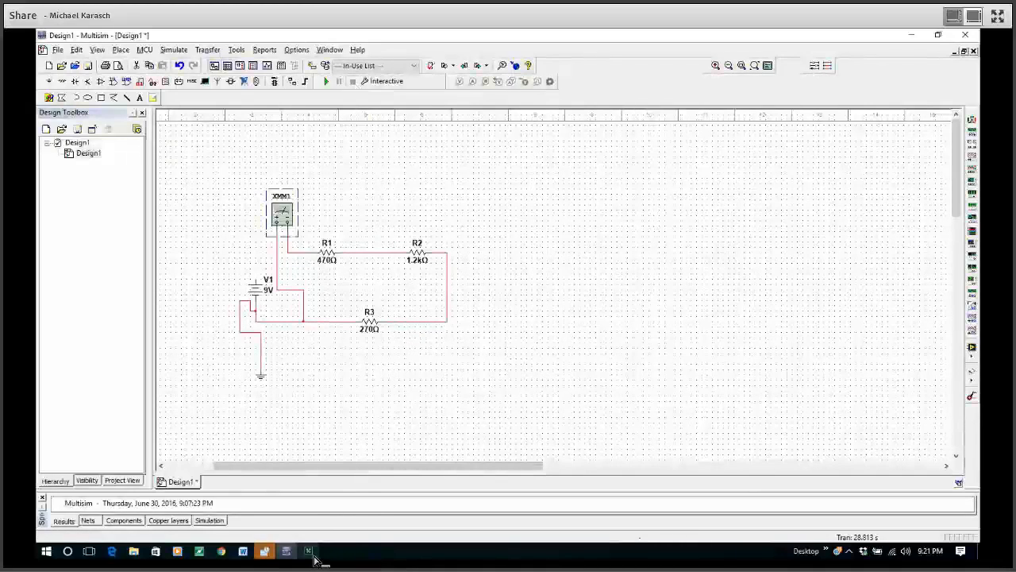
pyautogui.moveTo(314, 558)
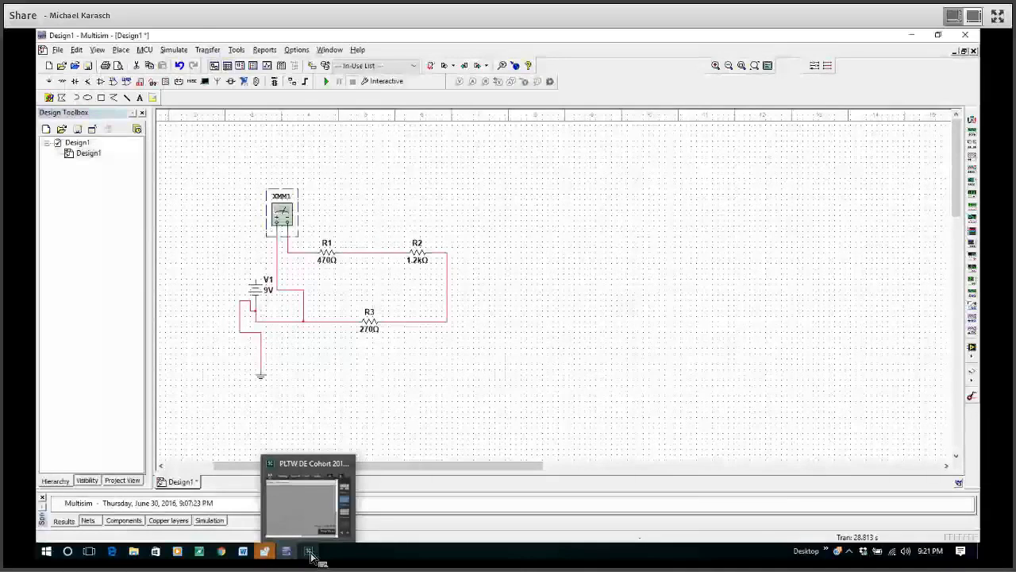
pyautogui.click(312, 556)
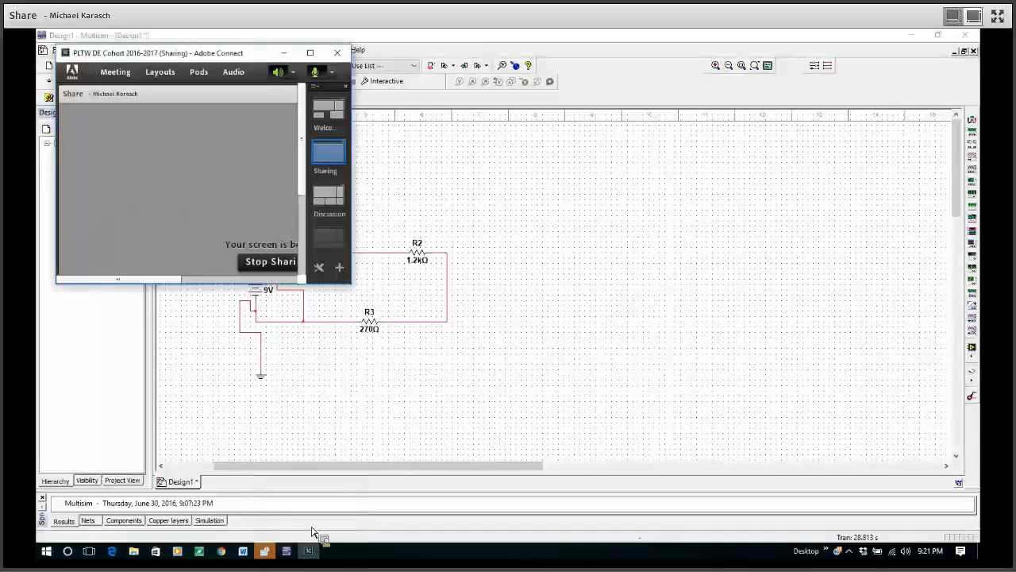
pyautogui.click(113, 72)
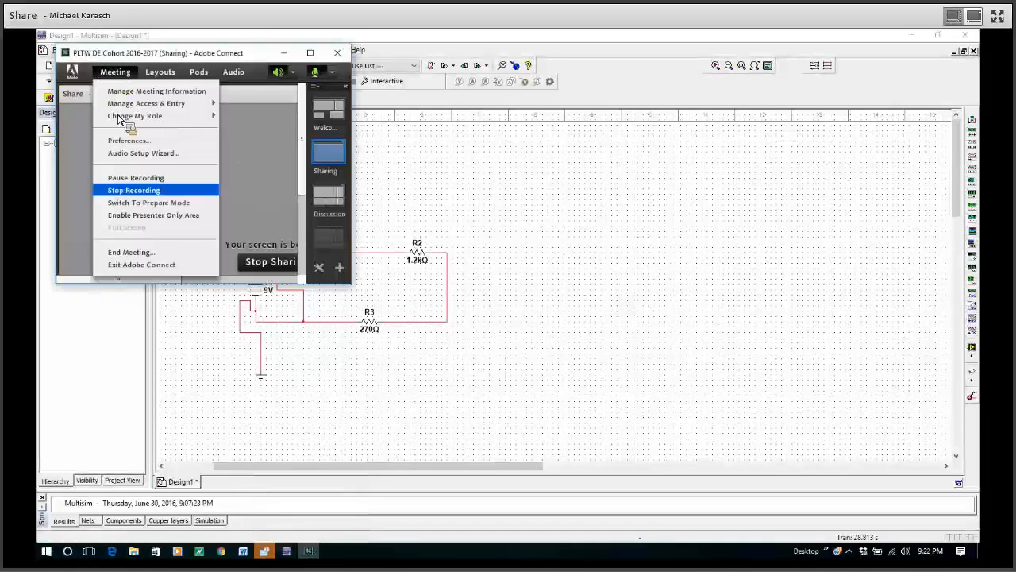